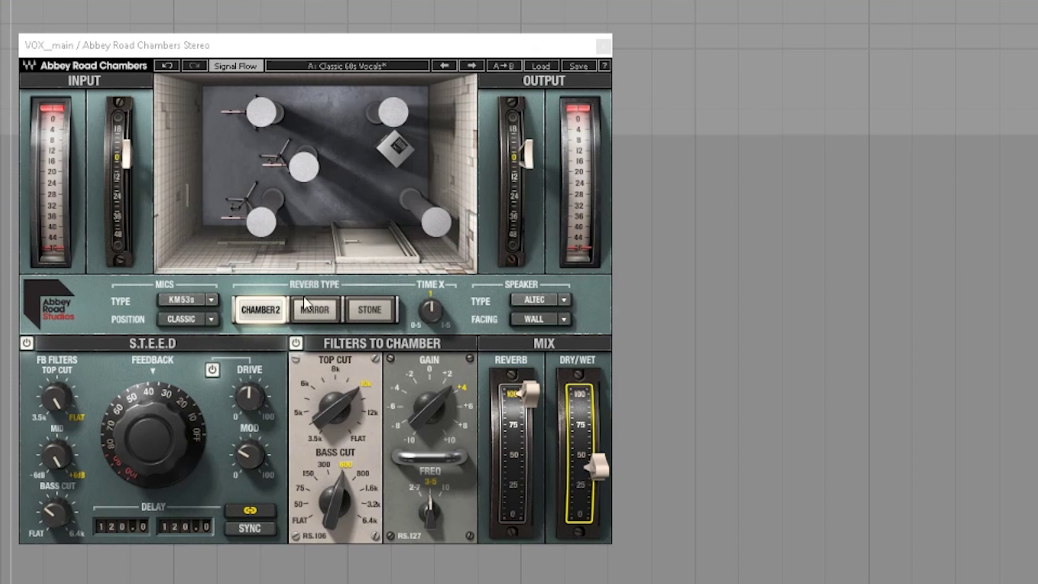
- Compare the three reverb rooms by switching the reverb type between Chamber 2, Mirror and Stone
{"action": "left_click", "coordinate": [275, 312]}
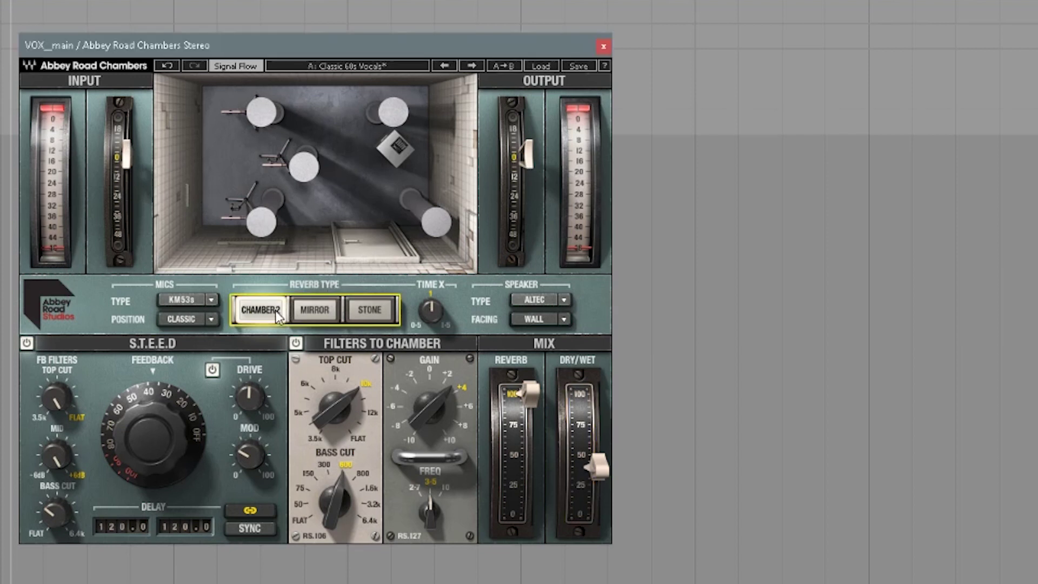
{"action": "left_click", "coordinate": [314, 308]}
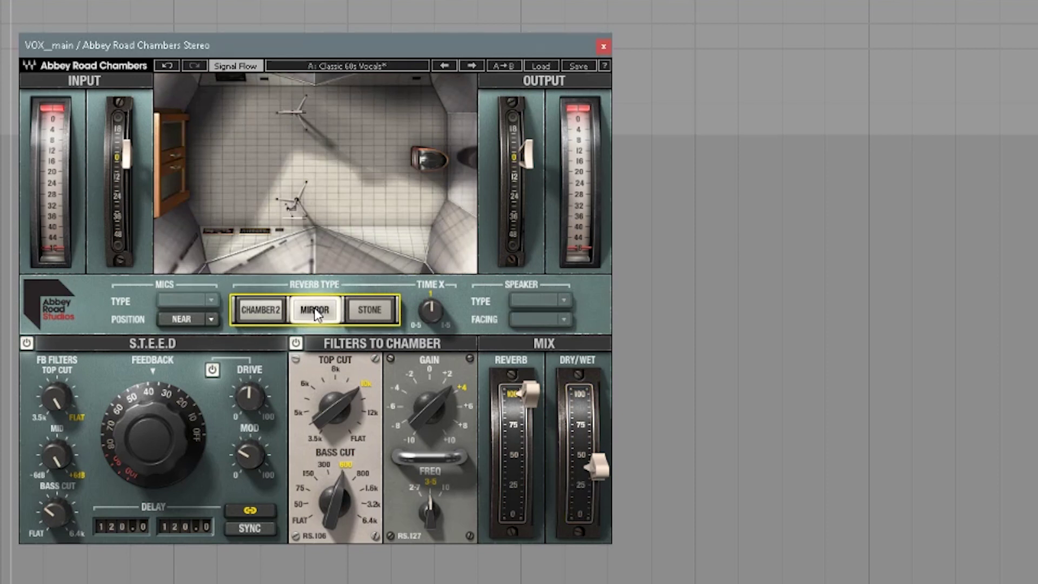
{"action": "left_click", "coordinate": [371, 318]}
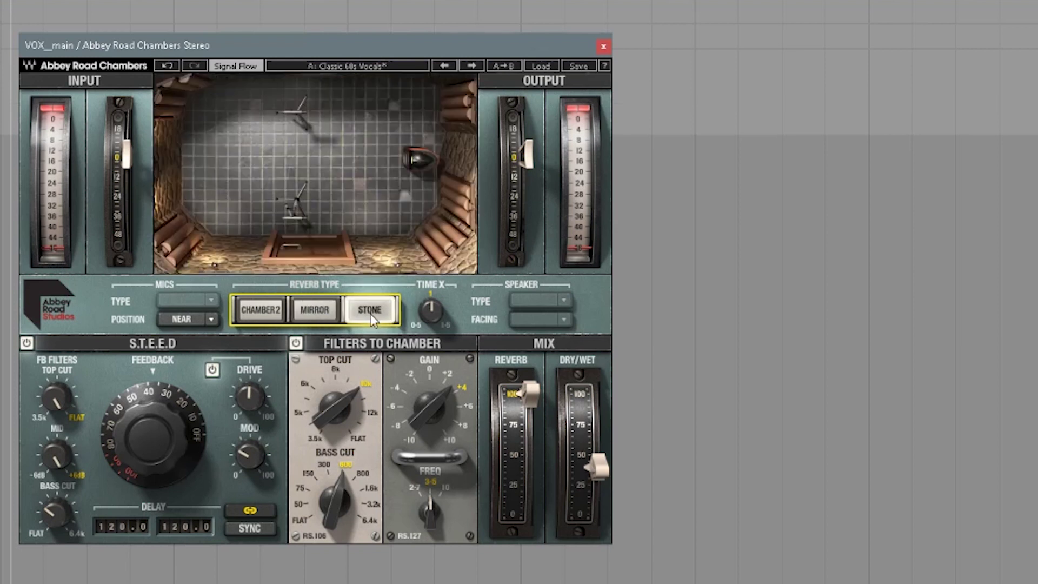
{"action": "left_click", "coordinate": [317, 309]}
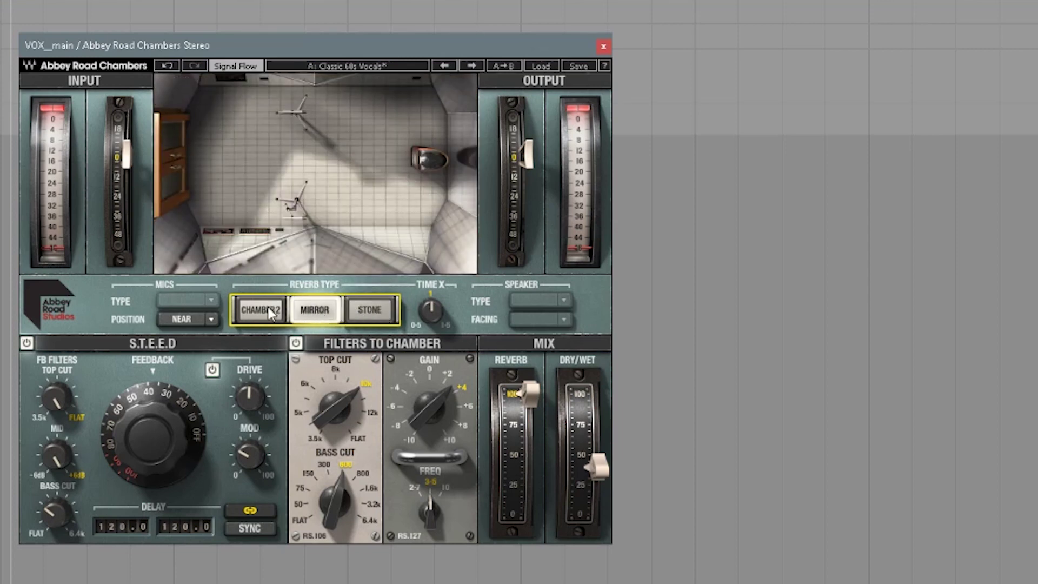
{"action": "left_click", "coordinate": [267, 306]}
{"action": "left_click", "coordinate": [316, 309]}
{"action": "left_click", "coordinate": [375, 314]}
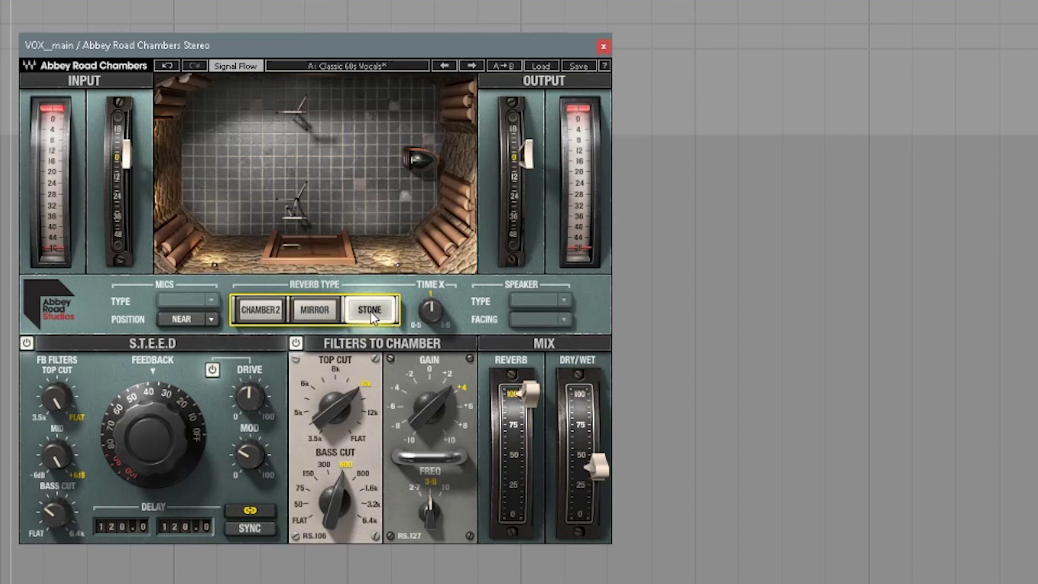
{"action": "left_click", "coordinate": [336, 314]}
{"action": "left_click", "coordinate": [371, 311]}
- Try the microphone position options for the Stone reverb and for the Mirror reverb
{"action": "left_click", "coordinate": [193, 317]}
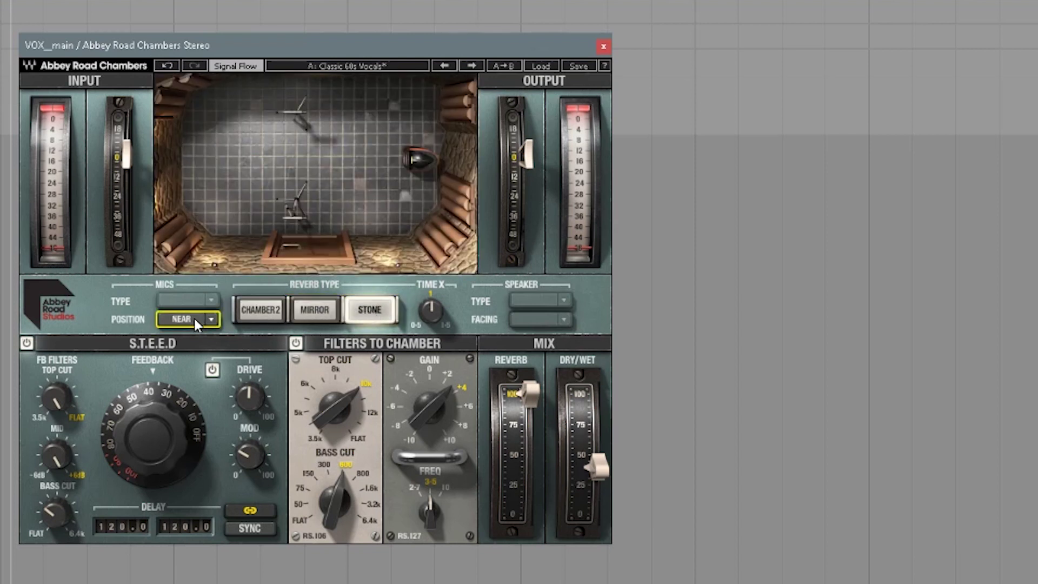
{"action": "left_click", "coordinate": [194, 316]}
{"action": "left_click", "coordinate": [307, 313]}
{"action": "left_click", "coordinate": [184, 323]}
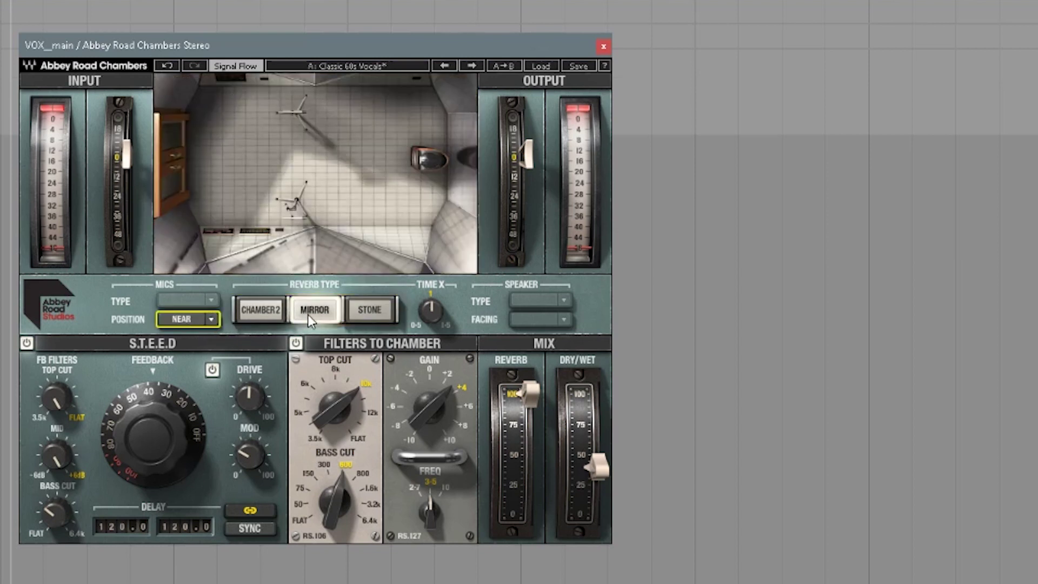
- Switch to the Chamber 2 reverb and cycle the microphone position through Wall, Classic and Room, ending on Classic
{"action": "left_click", "coordinate": [265, 319]}
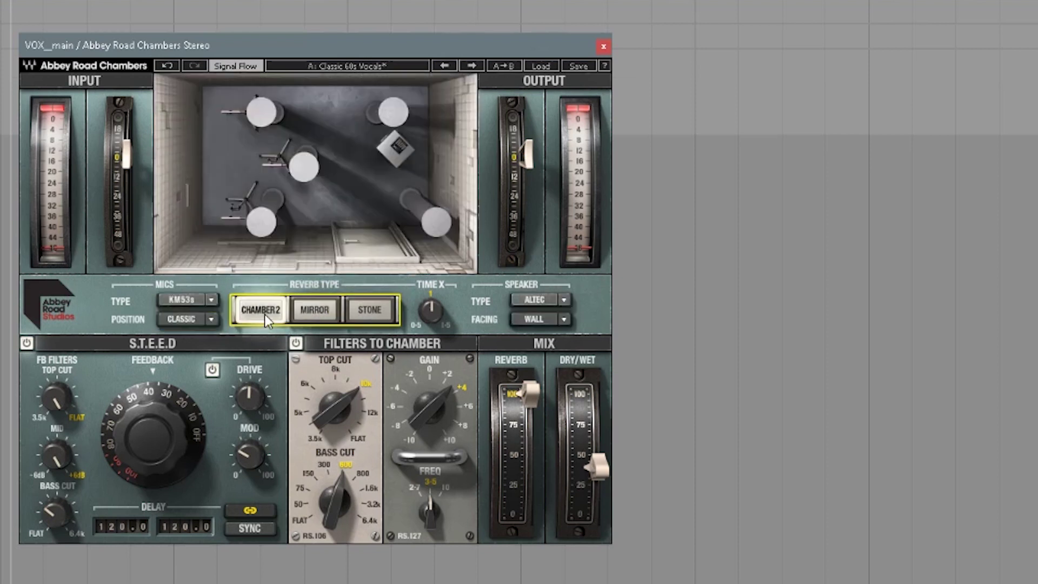
{"action": "left_click", "coordinate": [194, 320]}
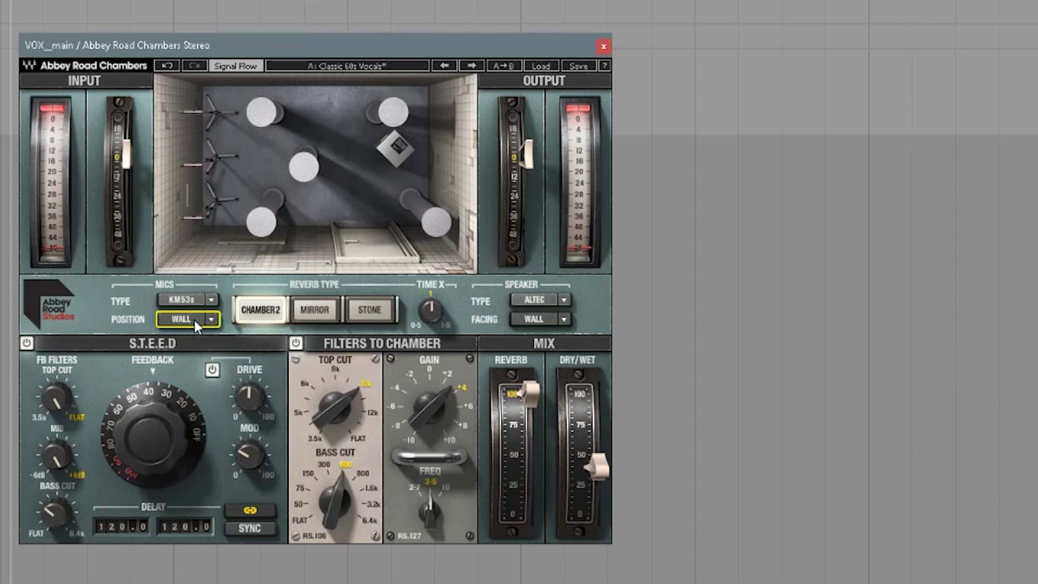
{"action": "left_click", "coordinate": [194, 320]}
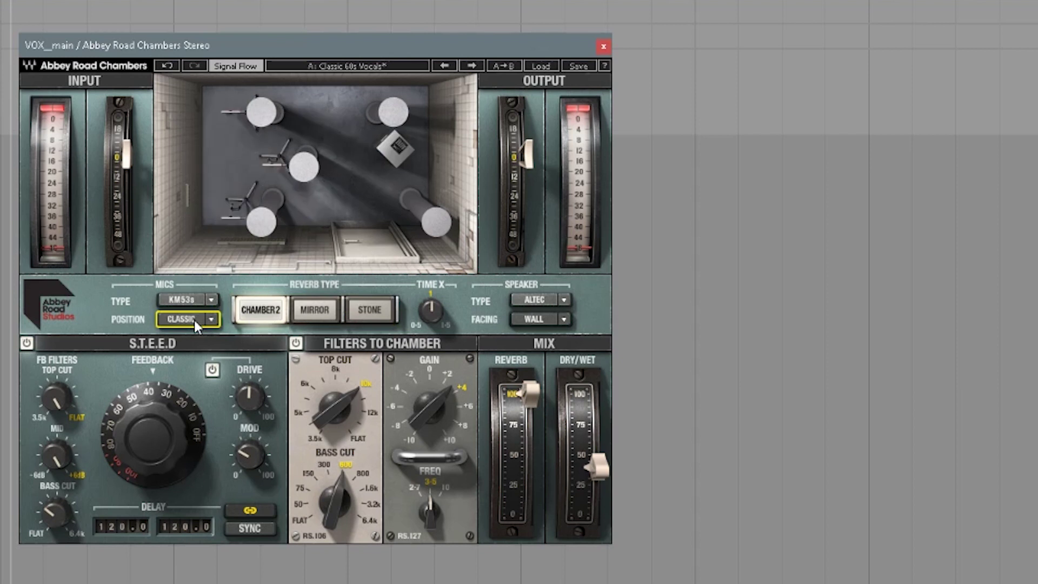
{"action": "left_click", "coordinate": [194, 320]}
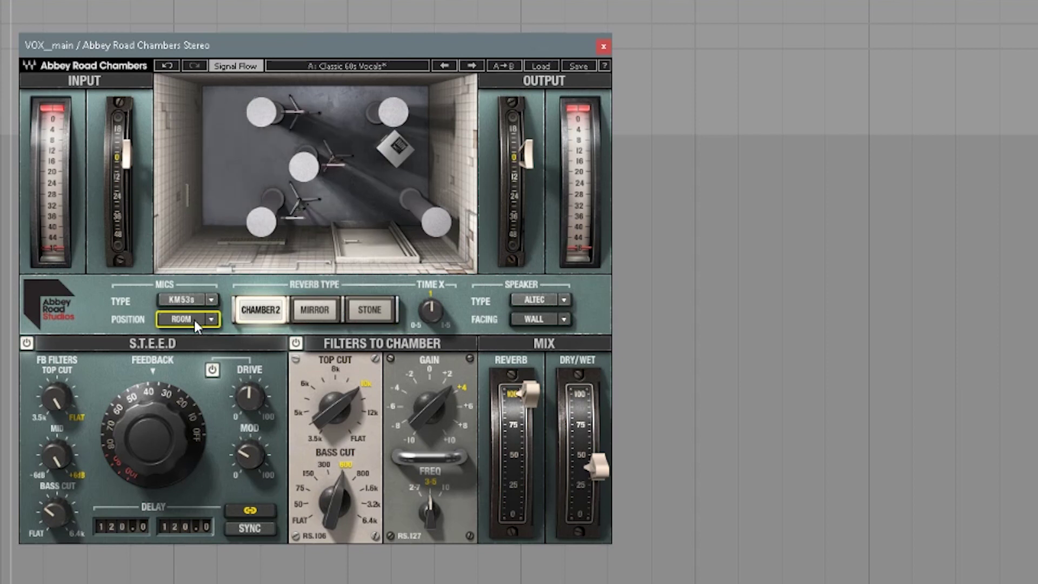
{"action": "left_click", "coordinate": [194, 319]}
{"action": "left_click", "coordinate": [194, 320]}
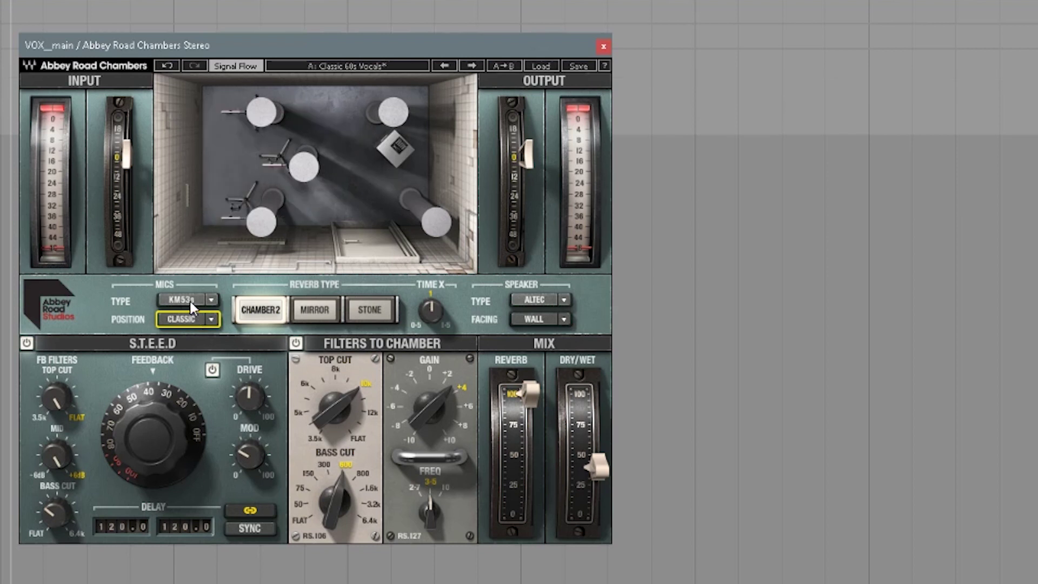
- Set the microphone type to MK2Hs and review the available microphone positions, keeping Classic
{"action": "left_click", "coordinate": [190, 300]}
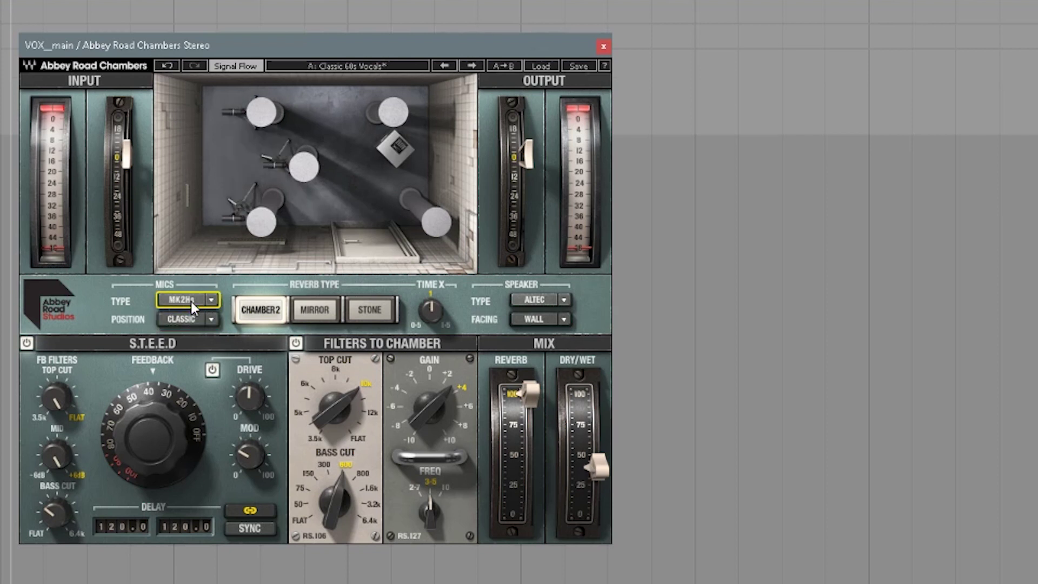
{"action": "left_click", "coordinate": [209, 301]}
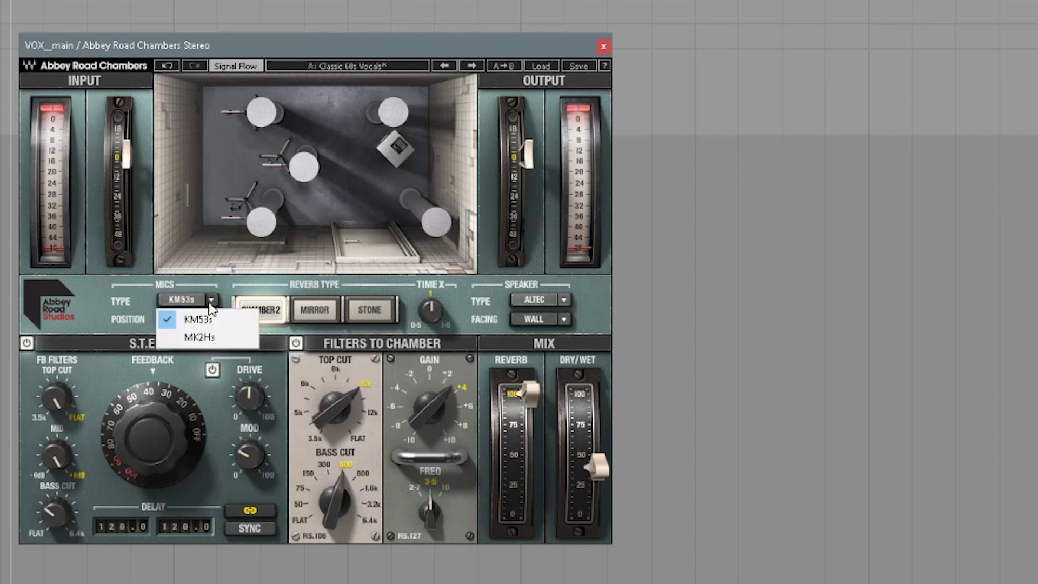
{"action": "left_click", "coordinate": [199, 337]}
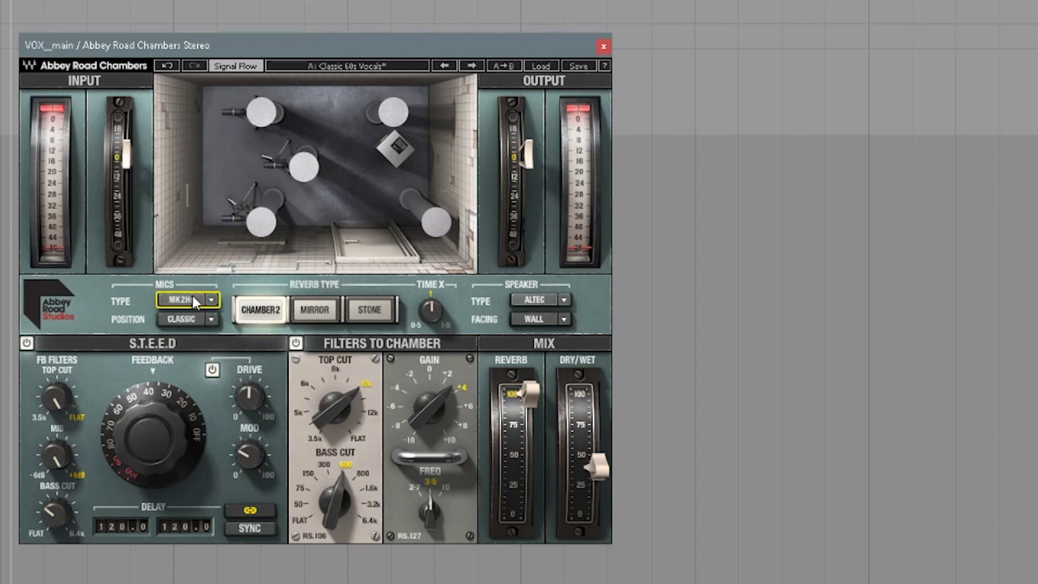
{"action": "left_click", "coordinate": [207, 322]}
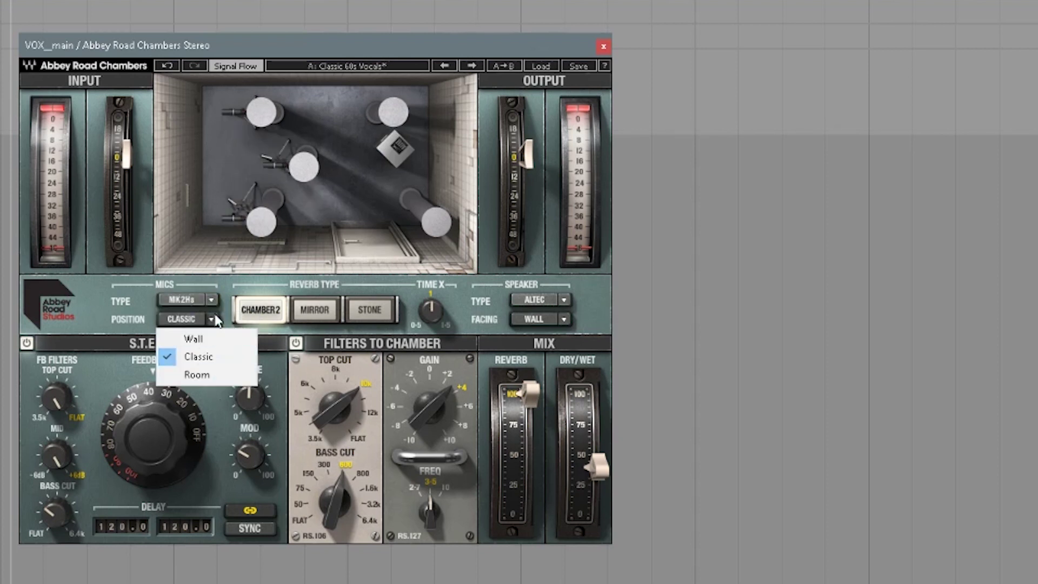
{"action": "left_click", "coordinate": [463, 303]}
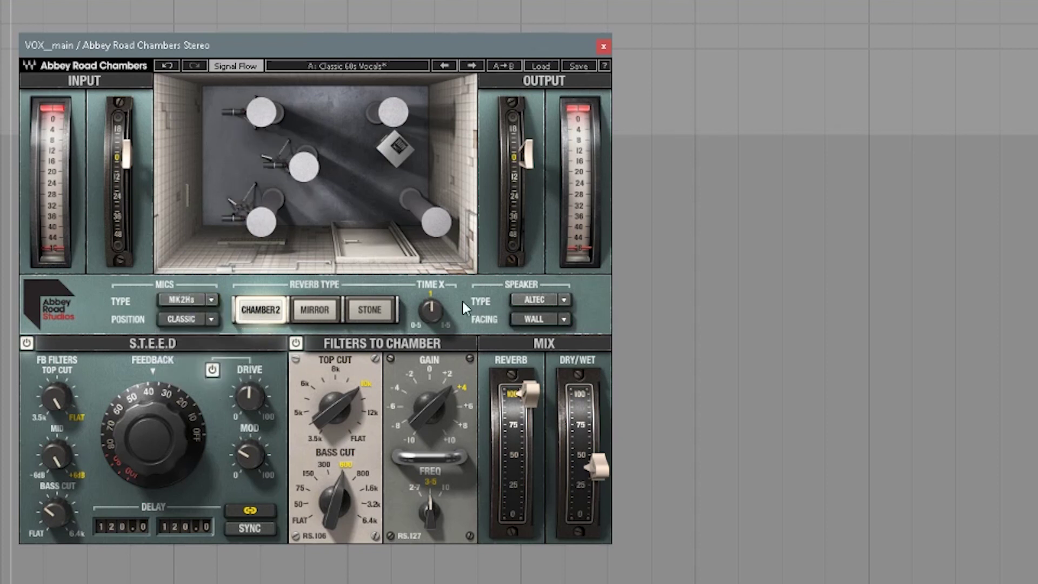
- Set the chamber speaker to B&W facing the room and slightly adjust the reverb time multiplier
{"action": "left_click", "coordinate": [551, 299]}
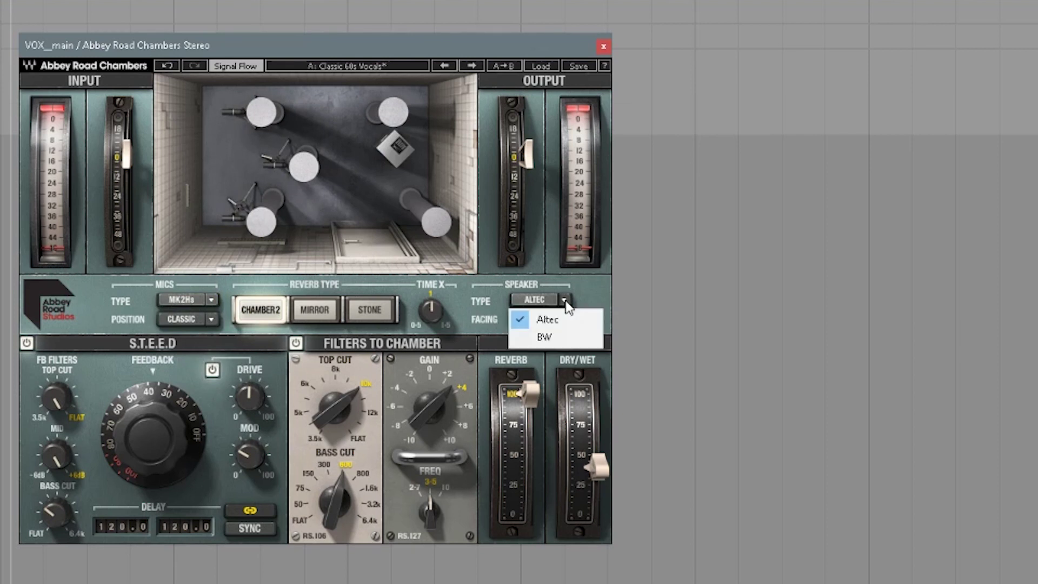
{"action": "left_click", "coordinate": [559, 336]}
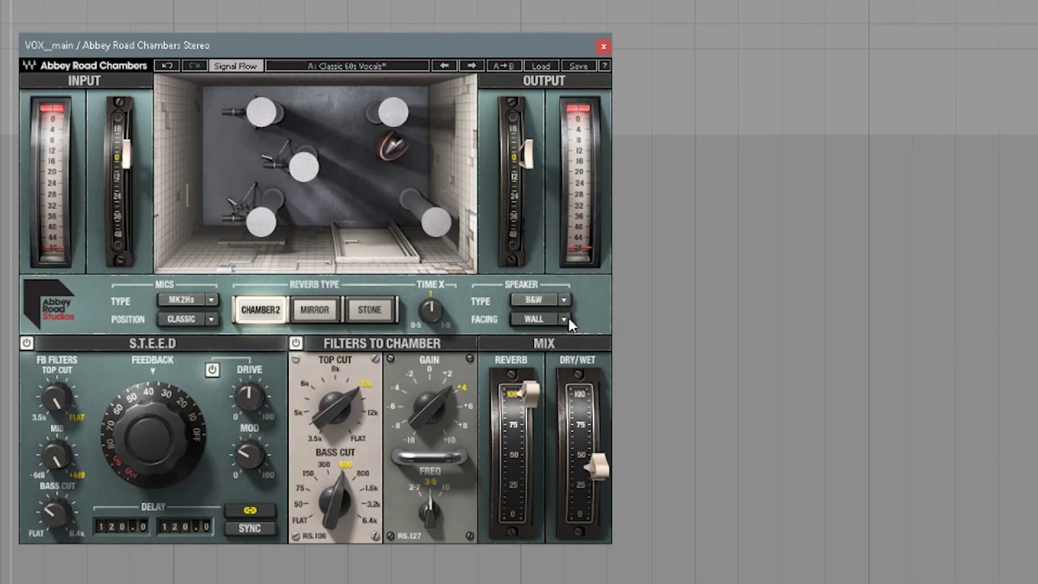
{"action": "left_click", "coordinate": [564, 319]}
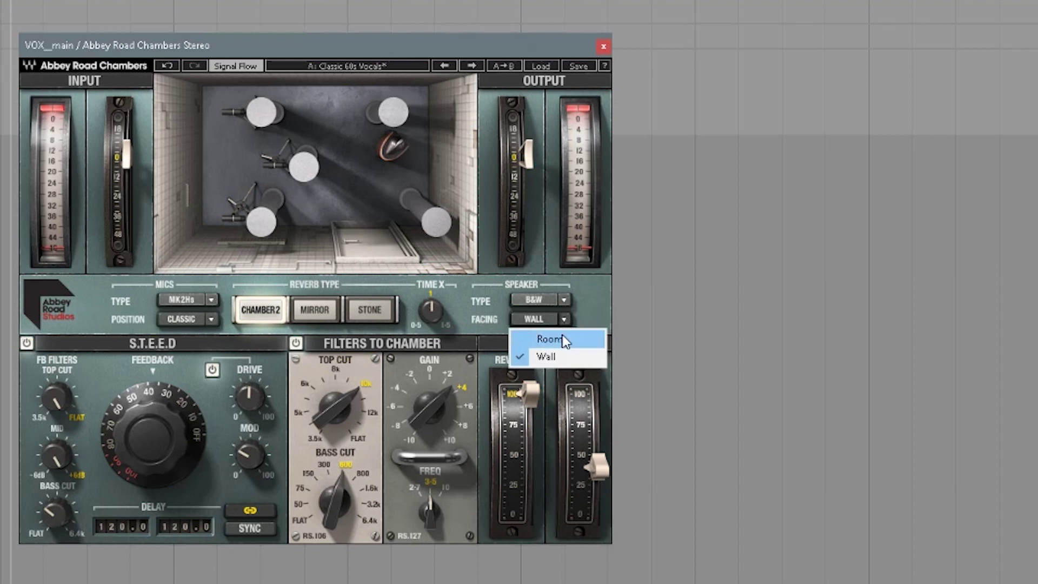
{"action": "left_click", "coordinate": [554, 336]}
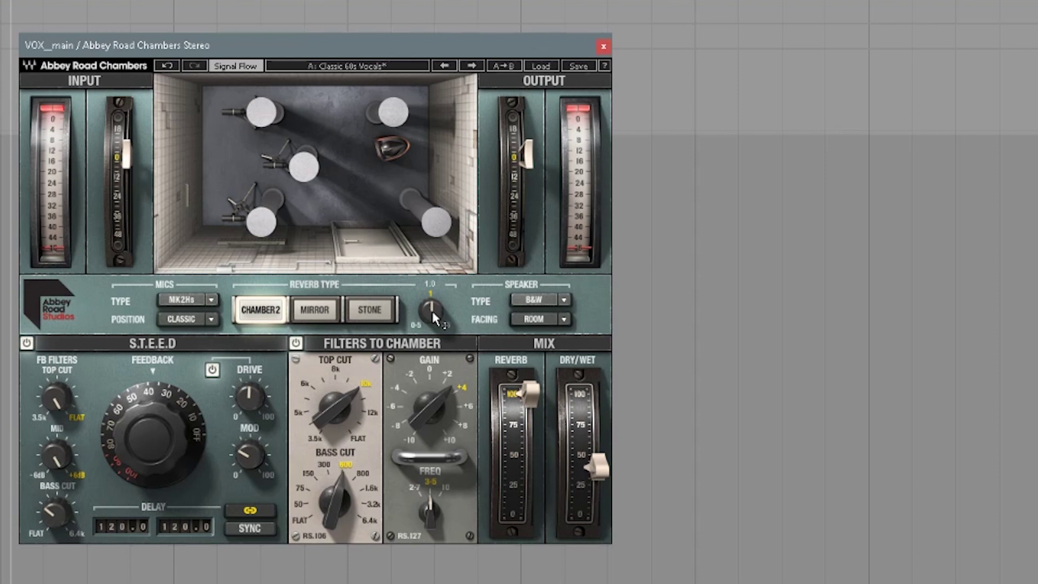
{"action": "mouse_move", "coordinate": [432, 310]}
{"action": "left_mouse_down"}
{"action": "mouse_move", "coordinate": [432, 298]}
{"action": "mouse_move", "coordinate": [432, 313]}
{"action": "left_mouse_up"}
- Try the delay sync and the power switch of the S.T.E.E.D. section
{"action": "mouse_move", "coordinate": [167, 414]}
{"action": "mouse_move", "coordinate": [150, 444]}
{"action": "left_click", "coordinate": [252, 528]}
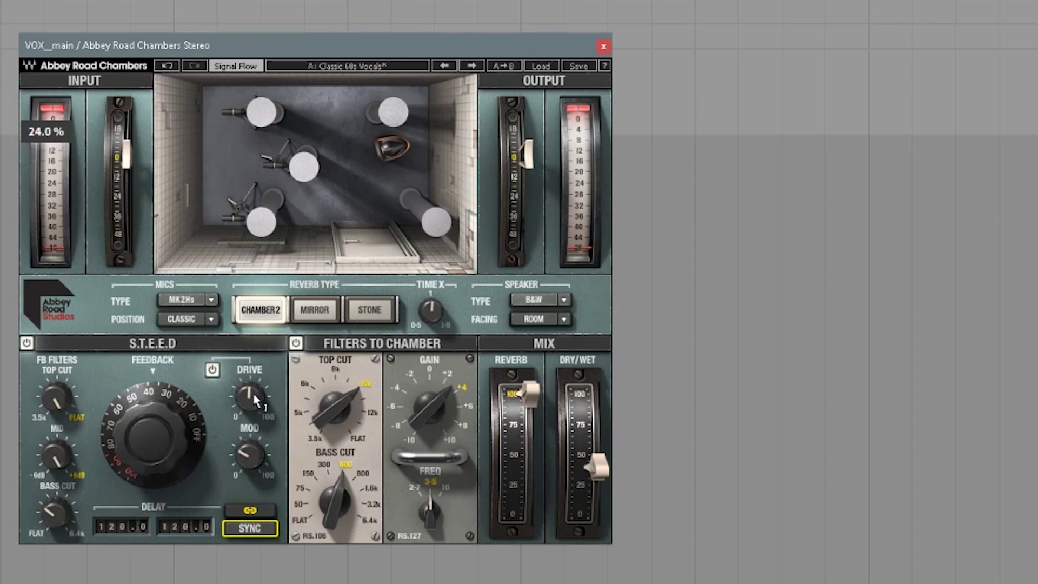
{"action": "mouse_move", "coordinate": [255, 400]}
{"action": "left_click", "coordinate": [26, 344]}
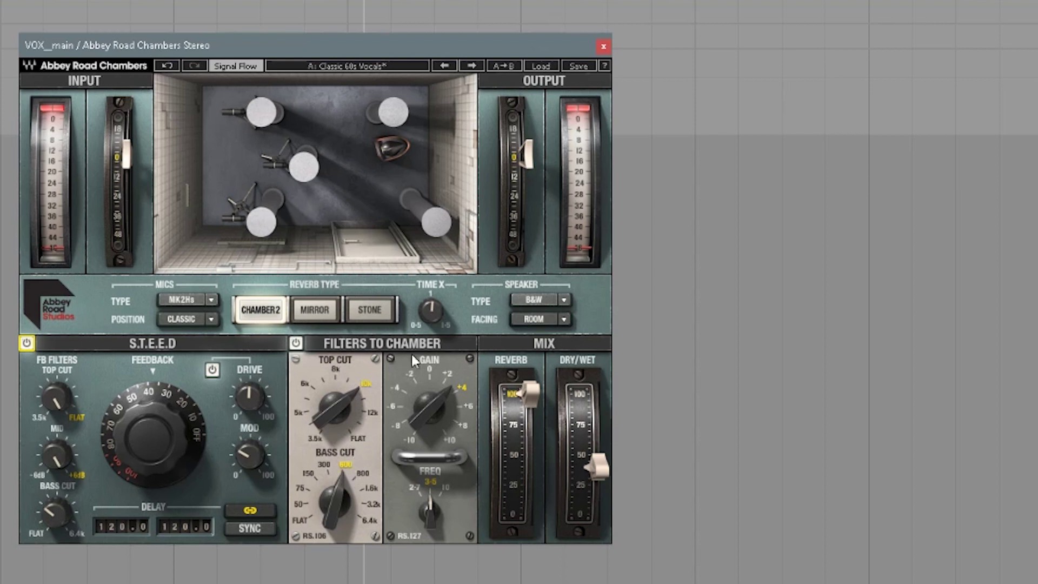
- Set the chamber filter's frequency to 10 and its gain to -4, and select the reverb mix fader
{"action": "left_click", "coordinate": [415, 488]}
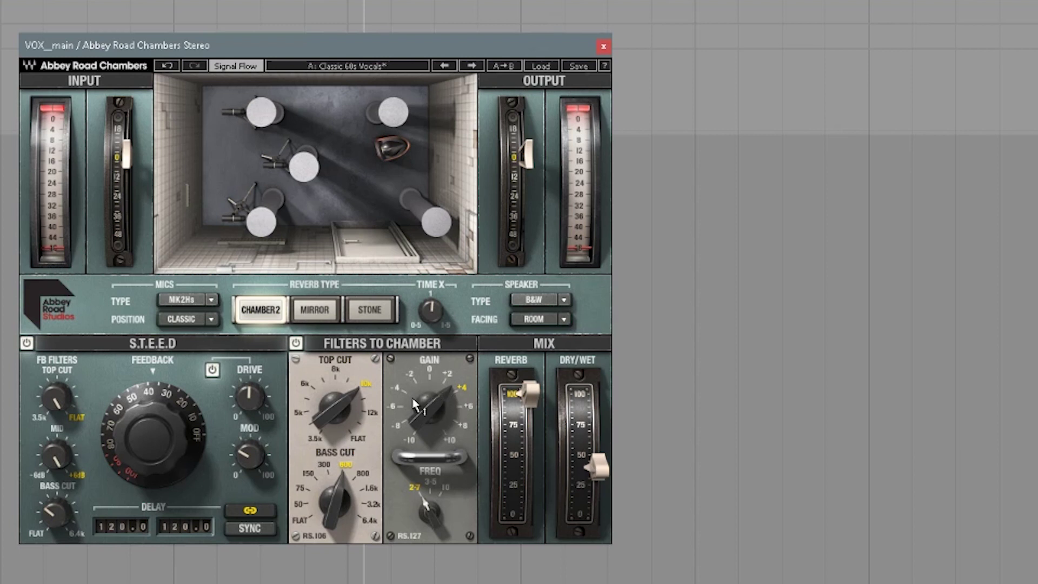
{"action": "mouse_move", "coordinate": [413, 405]}
{"action": "mouse_move", "coordinate": [427, 427]}
{"action": "left_mouse_down"}
{"action": "mouse_move", "coordinate": [427, 465]}
{"action": "mouse_move", "coordinate": [427, 427]}
{"action": "left_mouse_up"}
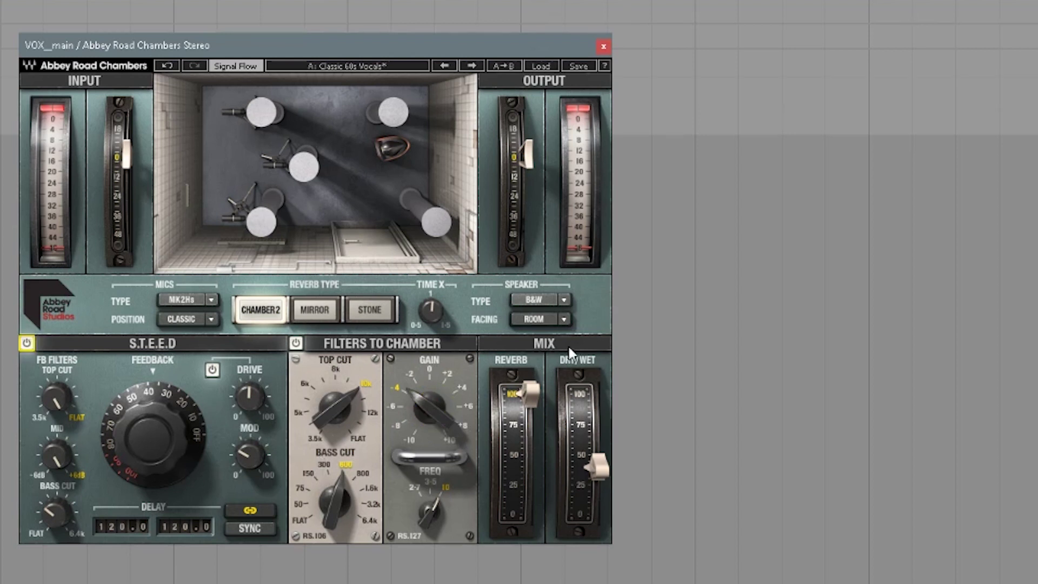
{"action": "left_click", "coordinate": [534, 399]}
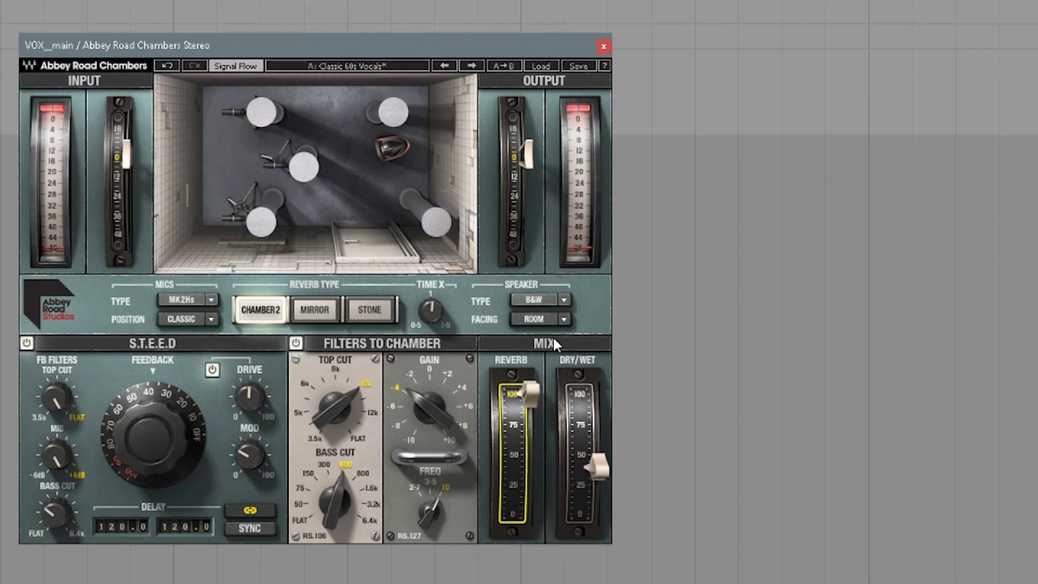
{"action": "mouse_move", "coordinate": [598, 480]}
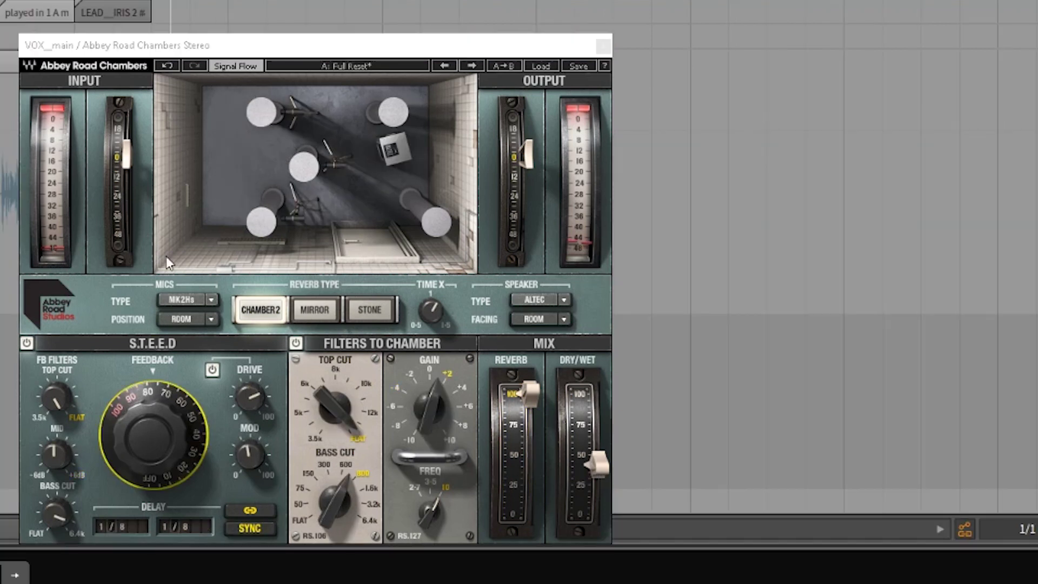
- In the Chamber 2 room view, turn the speaker toward the wall and move the microphones to Wall, then to Classic
{"action": "left_click", "coordinate": [335, 155]}
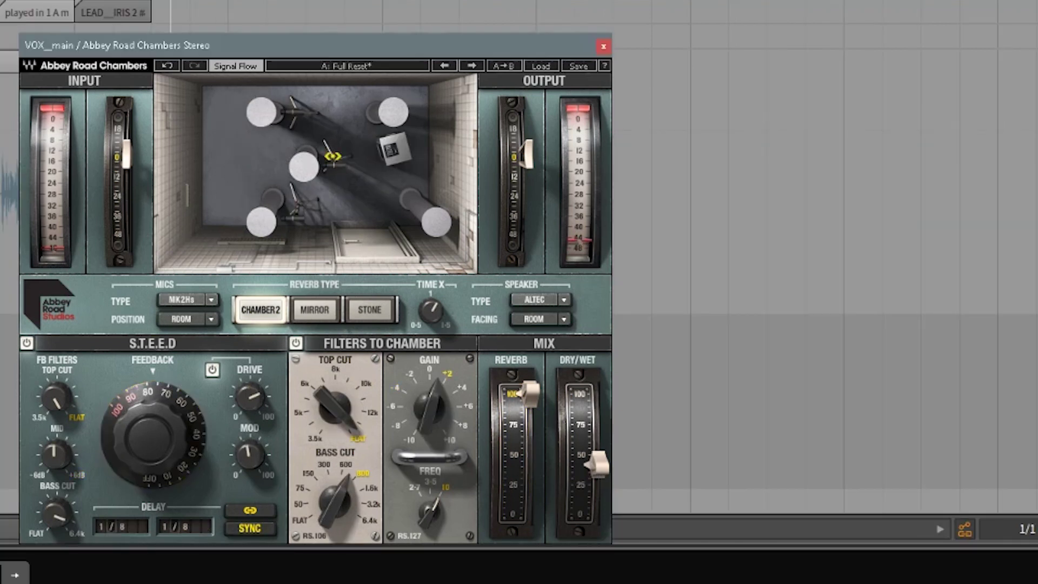
{"action": "left_click", "coordinate": [216, 156]}
{"action": "left_click", "coordinate": [394, 148]}
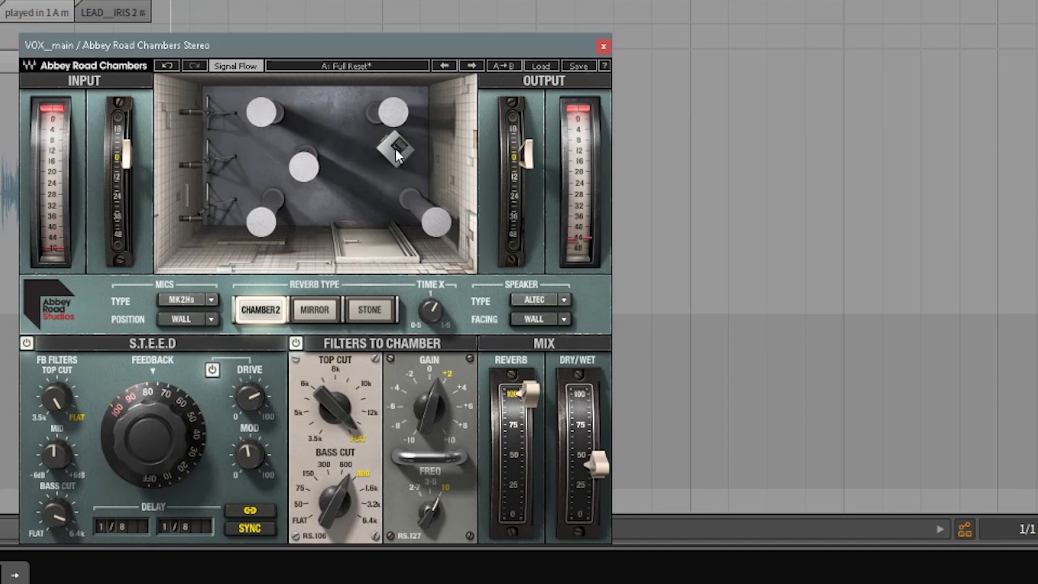
{"action": "left_click", "coordinate": [313, 152]}
- Switch to the Mirror reverb and move its microphones to the Far position in the room view
{"action": "left_click", "coordinate": [295, 311]}
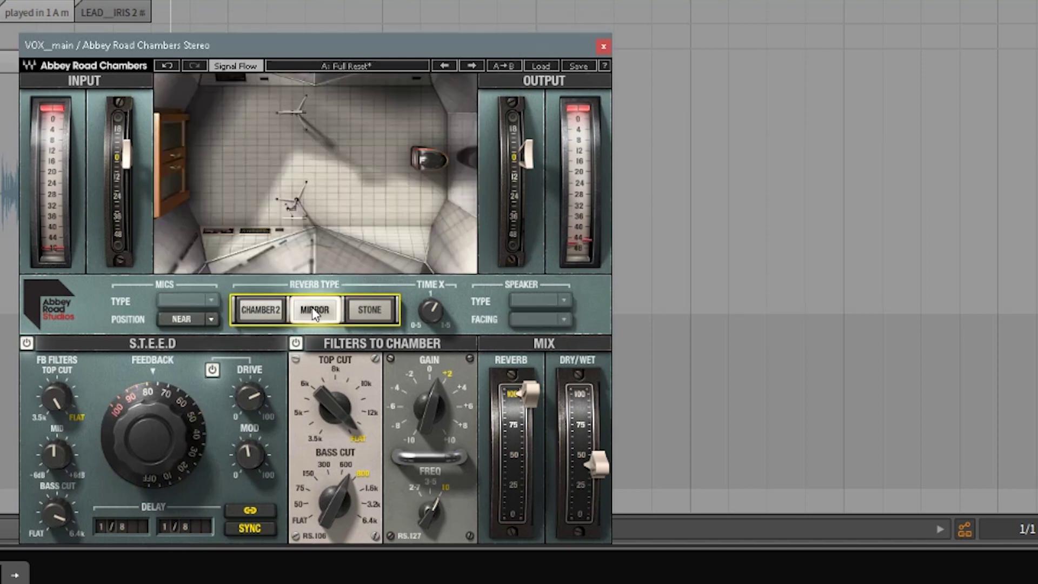
{"action": "left_click", "coordinate": [221, 111]}
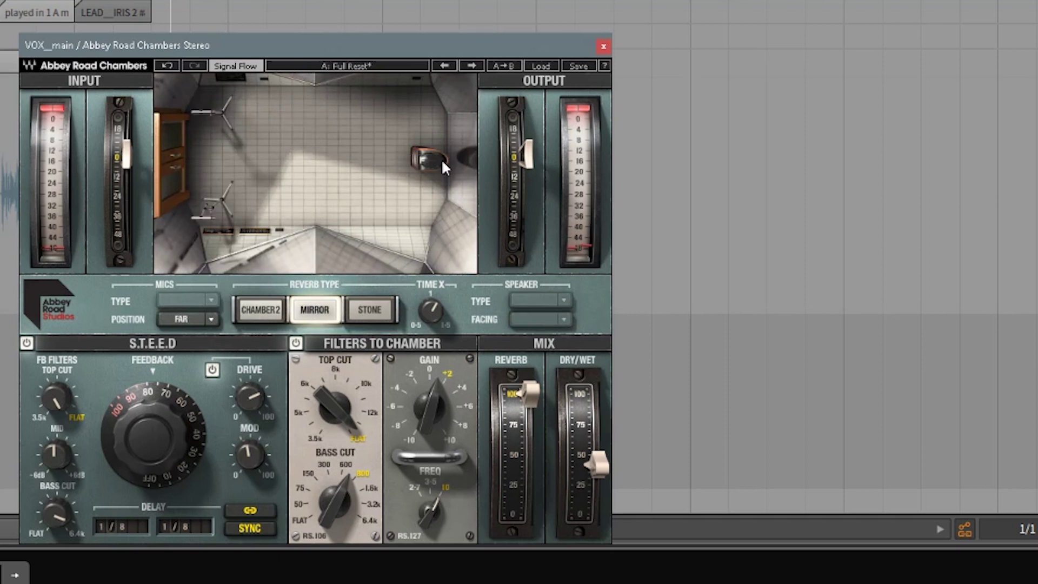
- Return to Chamber 2, move the microphones to Wall and then Room, and try flipping the speaker's facing direction
{"action": "left_click", "coordinate": [241, 318]}
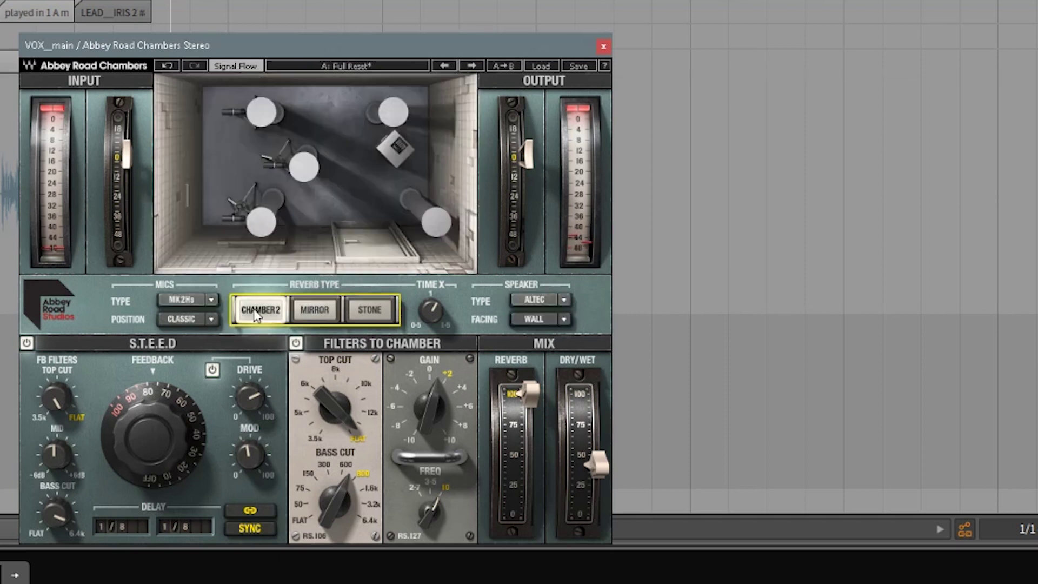
{"action": "left_click", "coordinate": [216, 157]}
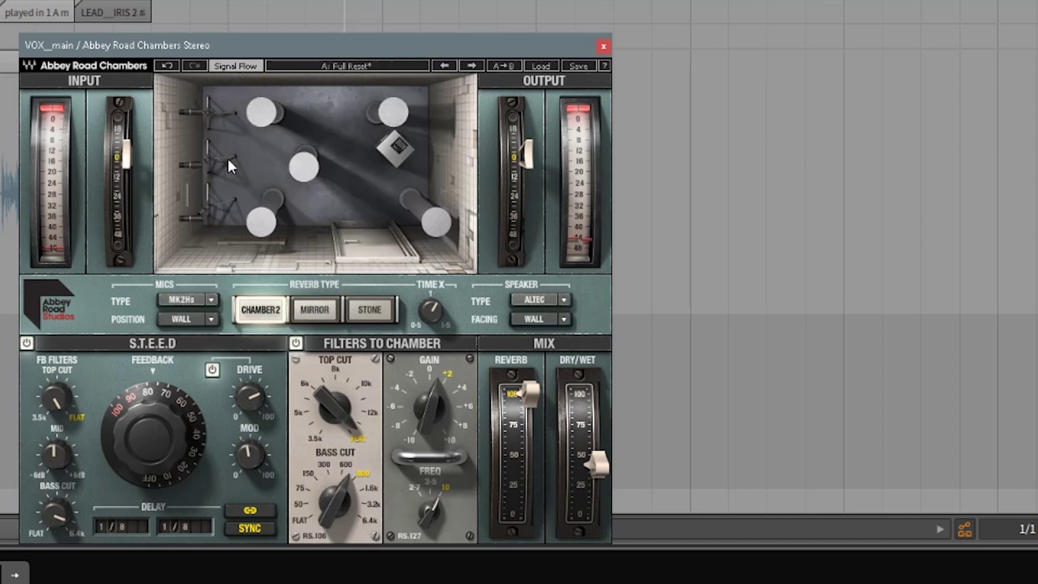
{"action": "left_click", "coordinate": [344, 160]}
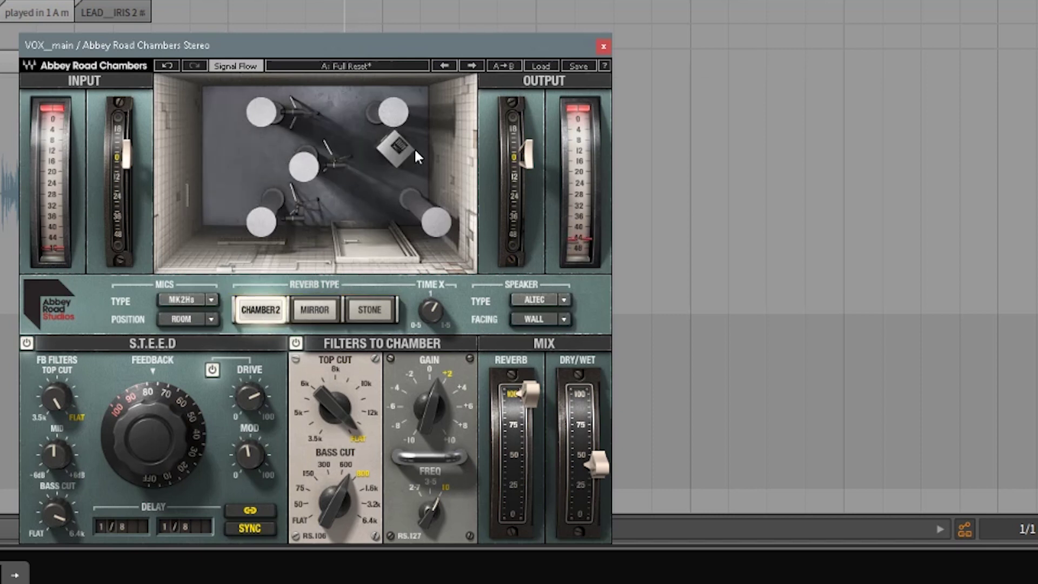
{"action": "left_click", "coordinate": [394, 155]}
{"action": "left_click", "coordinate": [393, 148]}
- Switch back to the Mirror reverb and try repositioning its microphones directly in the room view
{"action": "left_click", "coordinate": [314, 311]}
{"action": "left_click_drag", "start_coordinate": [230, 206], "coordinate": [303, 206]}
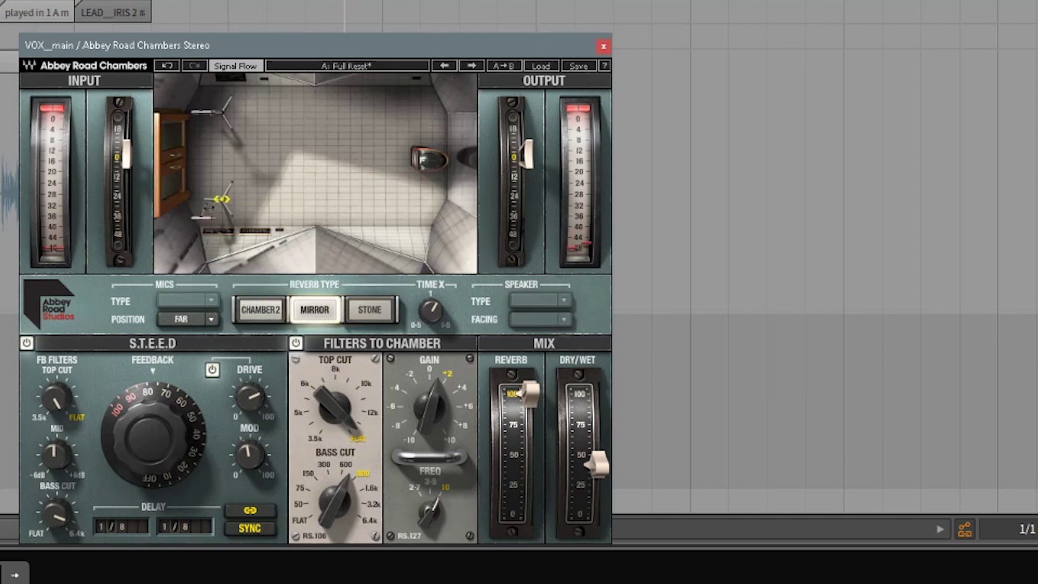
- Set the Mirror reverb's microphone position to Near
{"action": "left_click", "coordinate": [185, 313]}
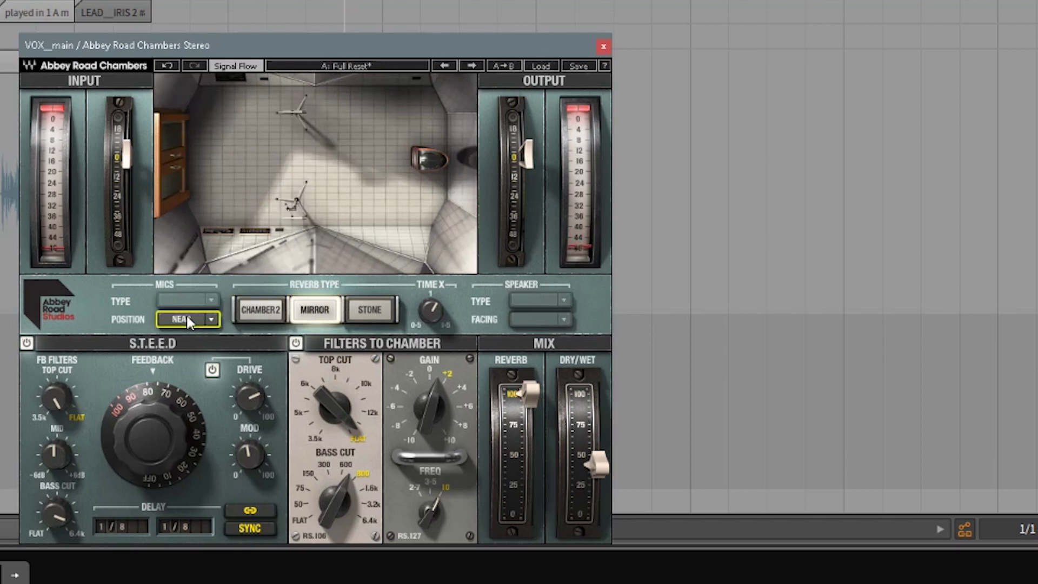
{"action": "left_click", "coordinate": [247, 64]}
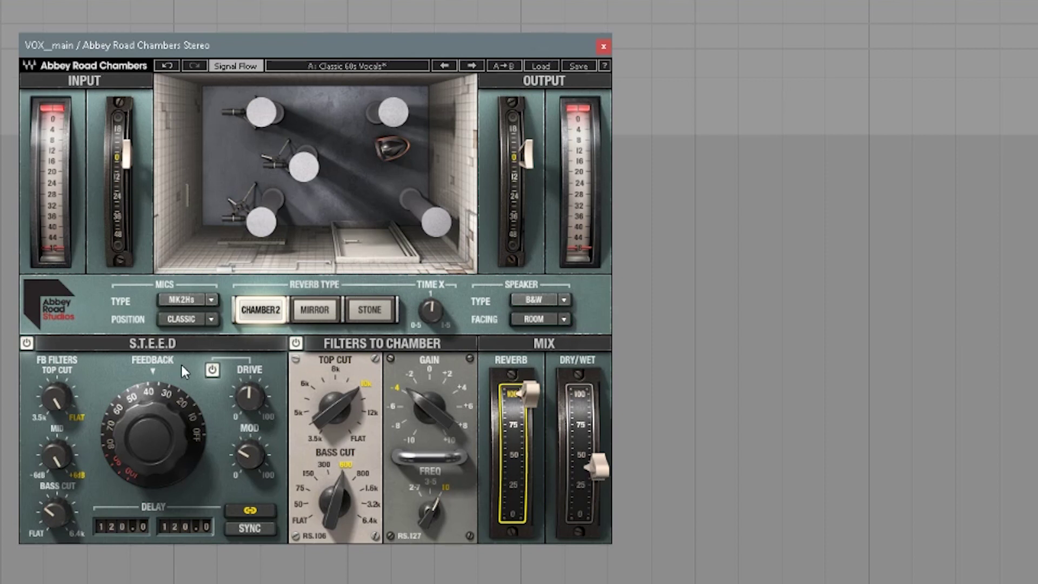
- Raise the gain of the Filters to Chamber section to +6
{"action": "left_click_drag", "start_coordinate": [423, 413], "coordinate": [429, 394]}
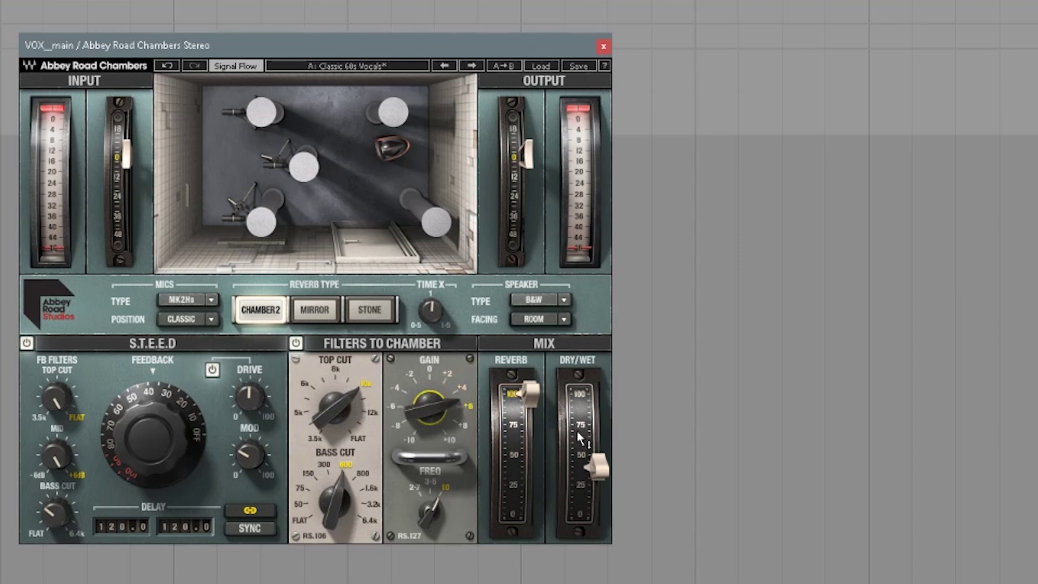
{"action": "mouse_move", "coordinate": [578, 449]}
- Browse the factory presets, choose Classic 60s Vocals from the Abbey Road group, and lower Dry/Wet to 39 %
{"action": "left_click", "coordinate": [541, 66]}
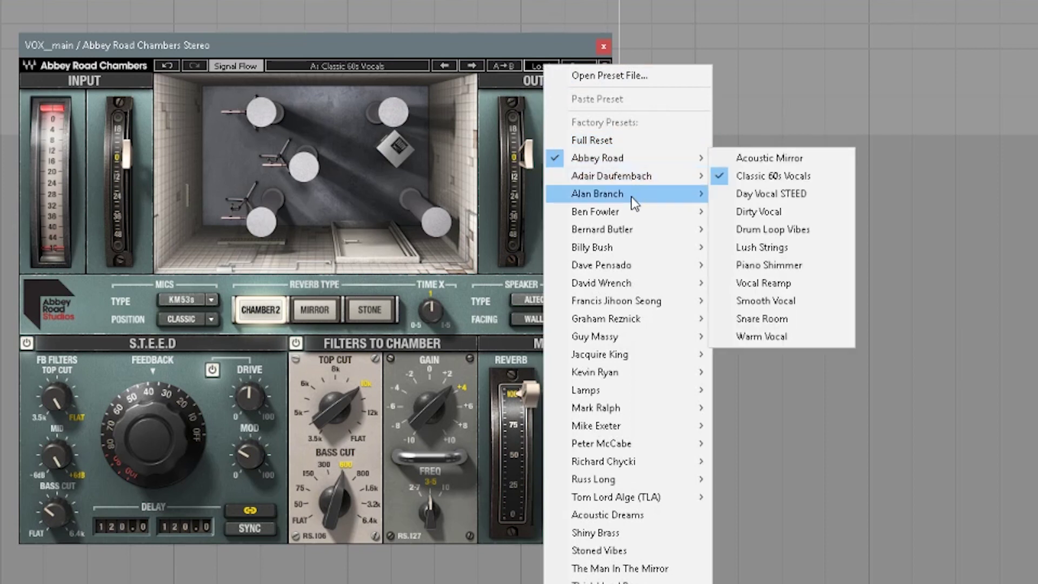
{"action": "mouse_move", "coordinate": [642, 315]}
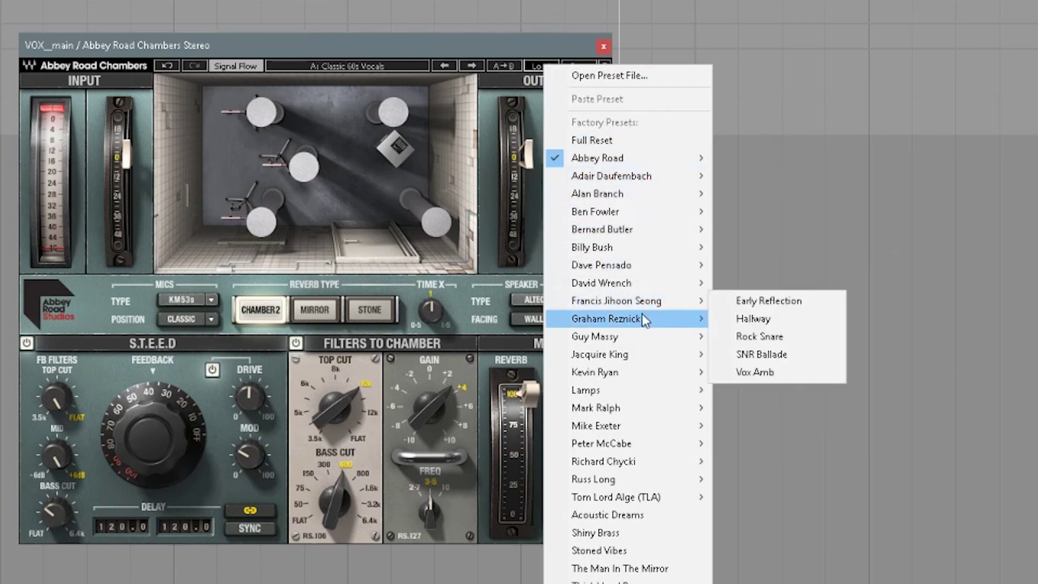
{"action": "mouse_move", "coordinate": [648, 431]}
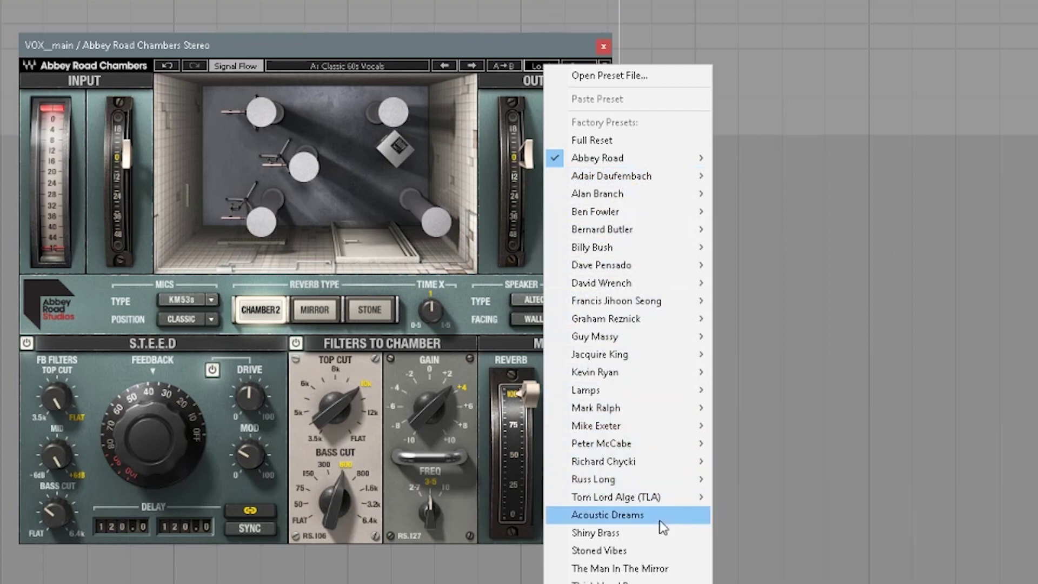
{"action": "mouse_move", "coordinate": [666, 507]}
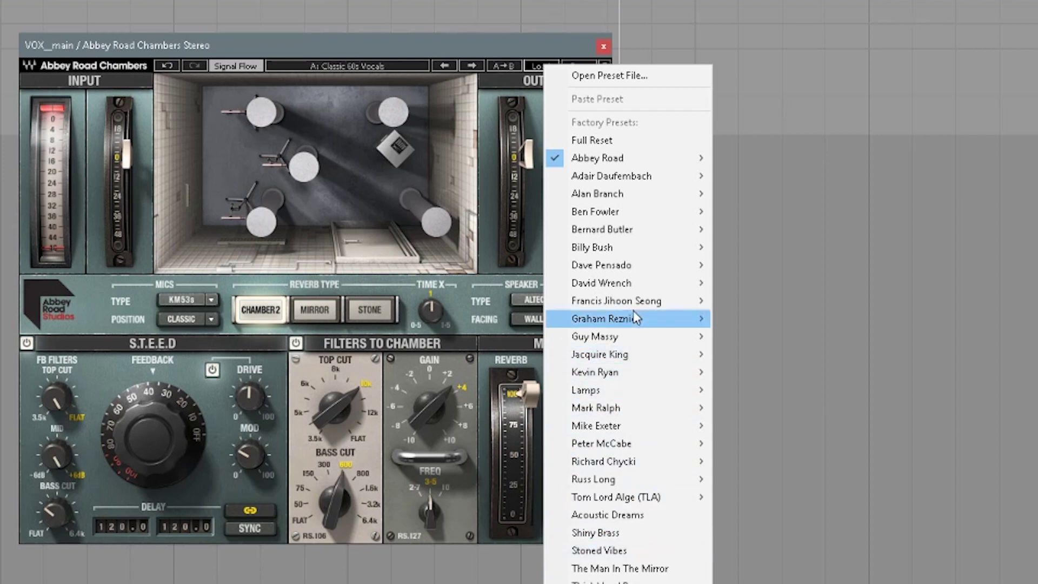
{"action": "mouse_move", "coordinate": [627, 159]}
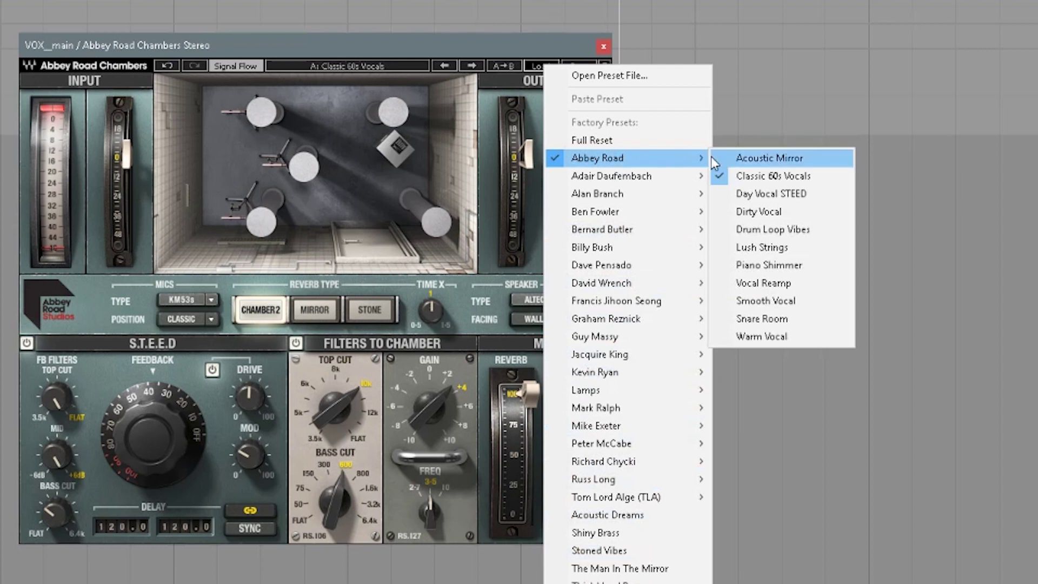
{"action": "left_click", "coordinate": [728, 177]}
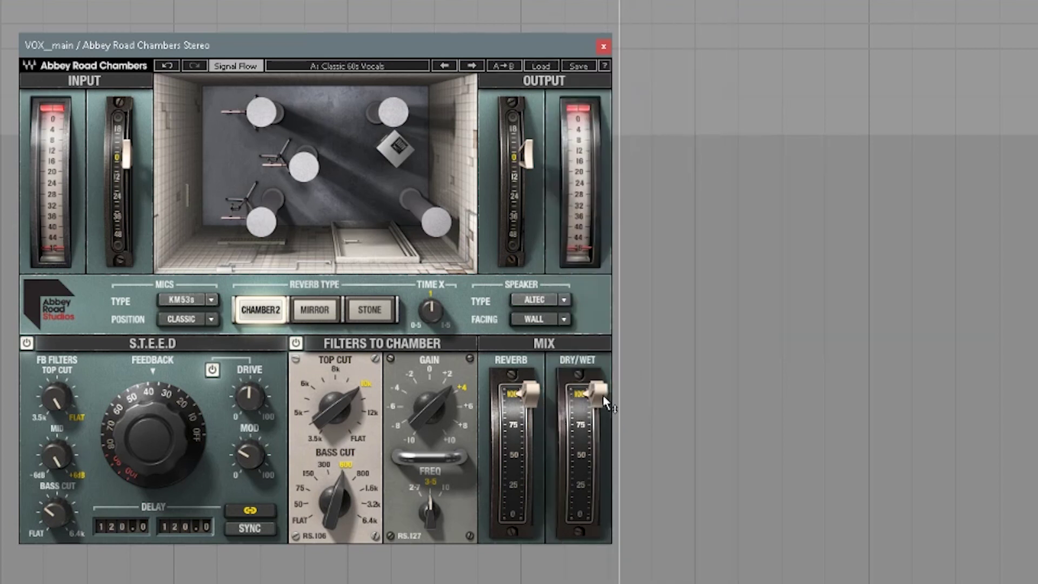
{"action": "left_click_drag", "start_coordinate": [597, 393], "coordinate": [597, 466]}
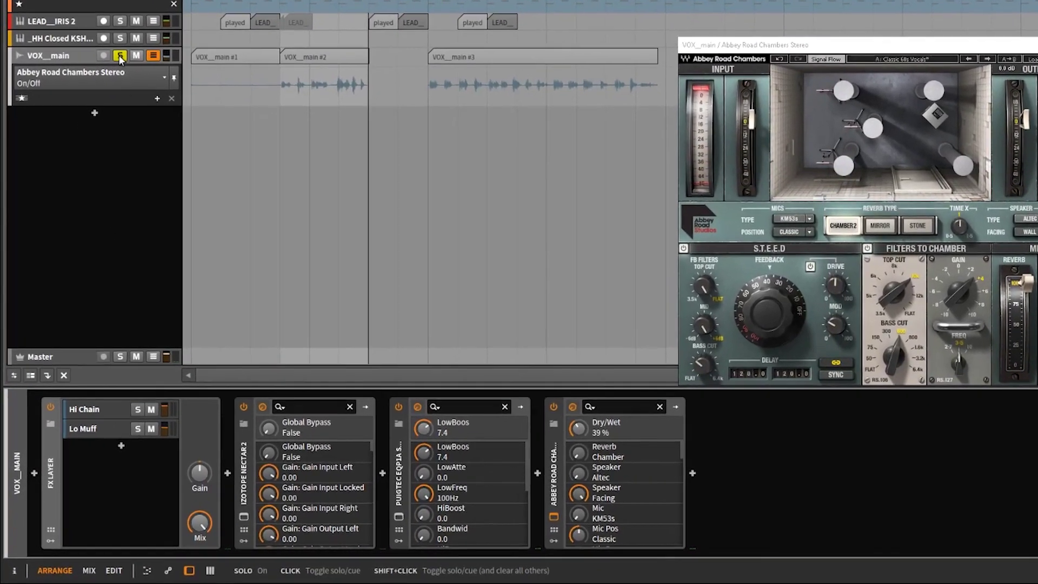
{"action": "left_click", "coordinate": [105, 117]}
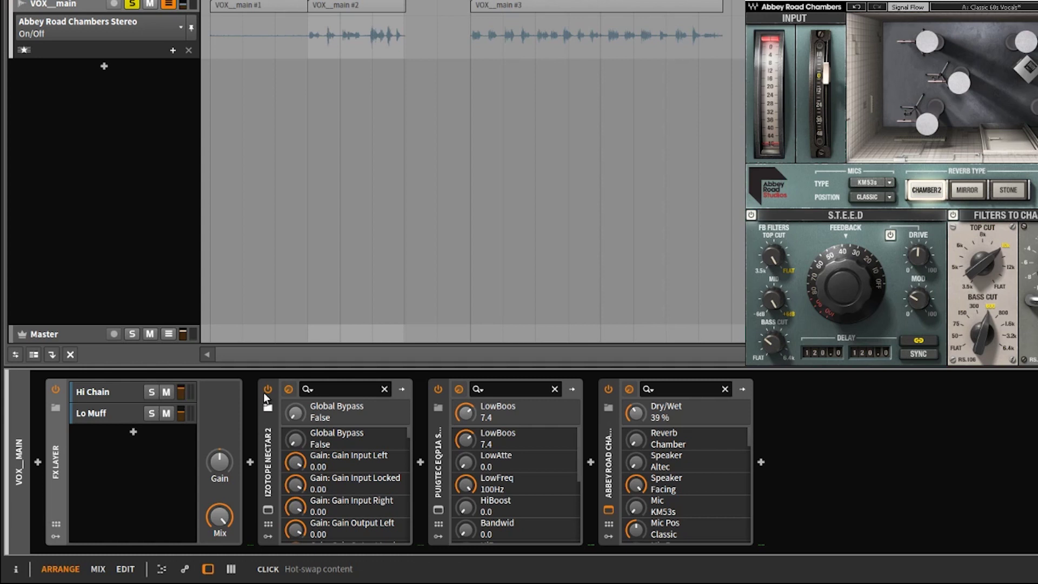
{"action": "left_click", "coordinate": [296, 12]}
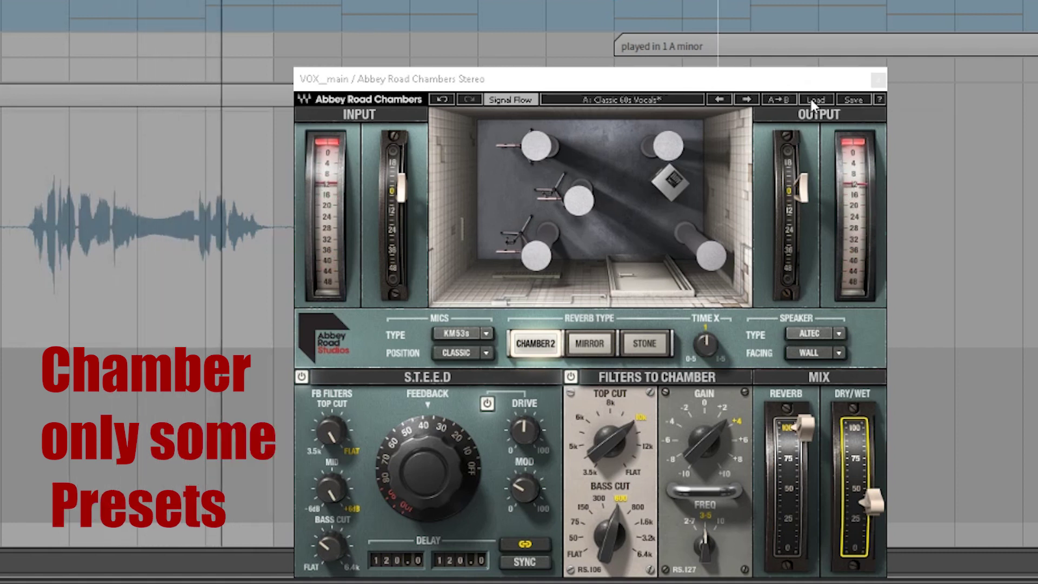
- Audition the Vox Magical preset on the vocal, followed by the Vocal Trip preset
{"action": "left_click", "coordinate": [828, 103]}
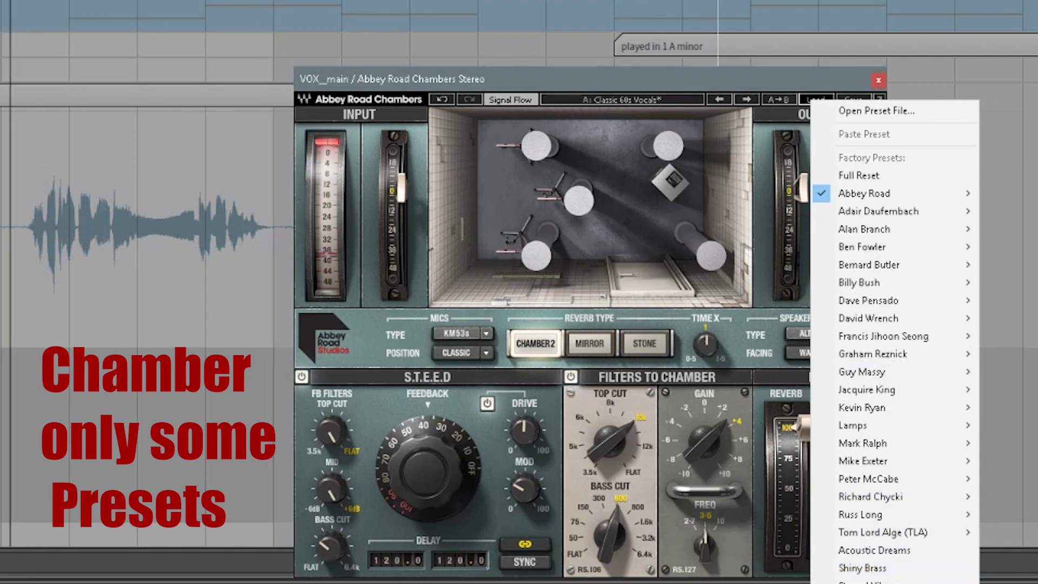
{"action": "left_click", "coordinate": [875, 580]}
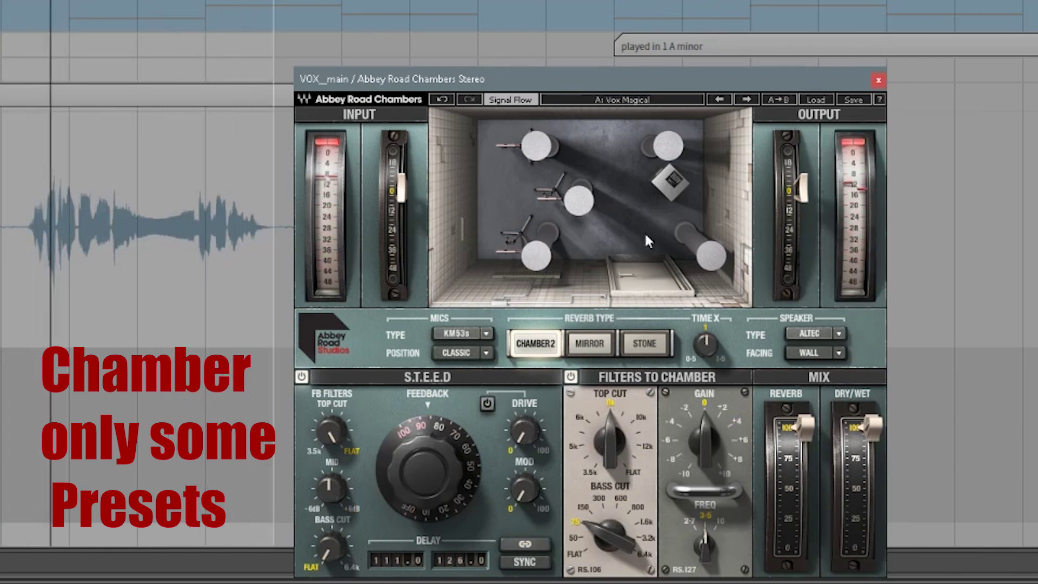
{"action": "left_click", "coordinate": [815, 99]}
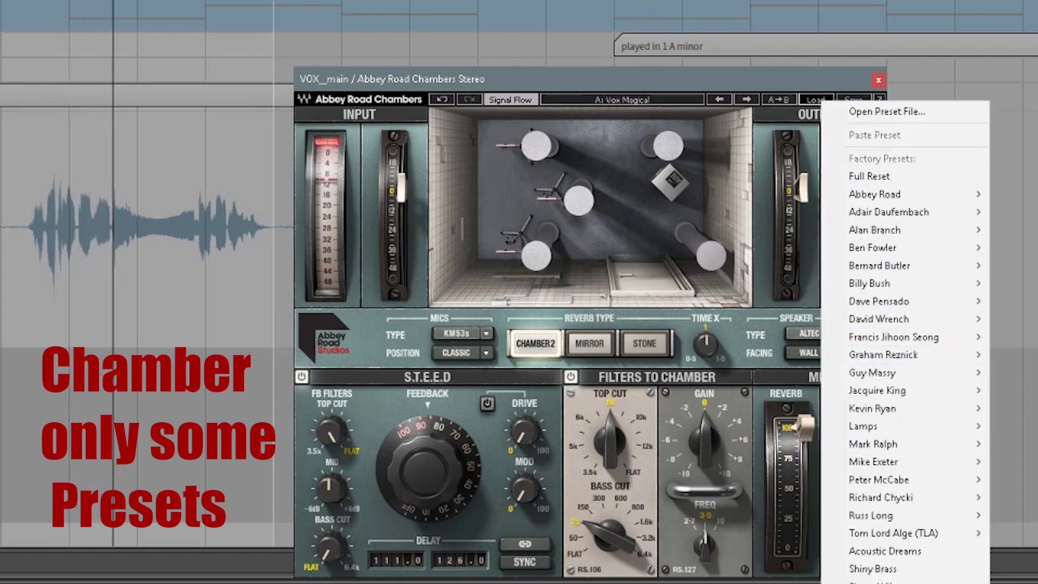
{"action": "left_click", "coordinate": [886, 581]}
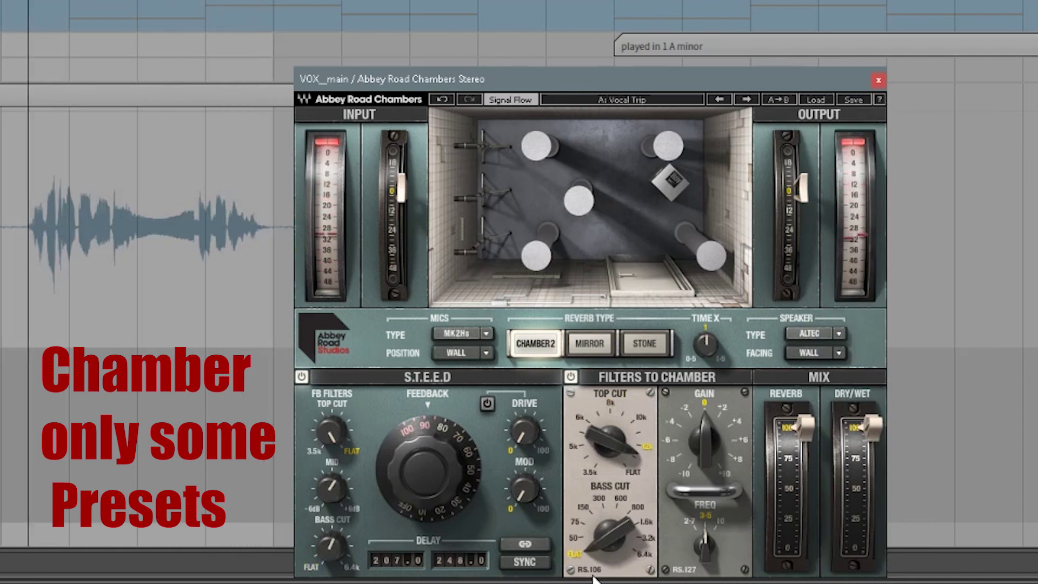
- Audition the Thick Vocal Room preset, followed by The Man In The Mirror preset
{"action": "left_click", "coordinate": [815, 100]}
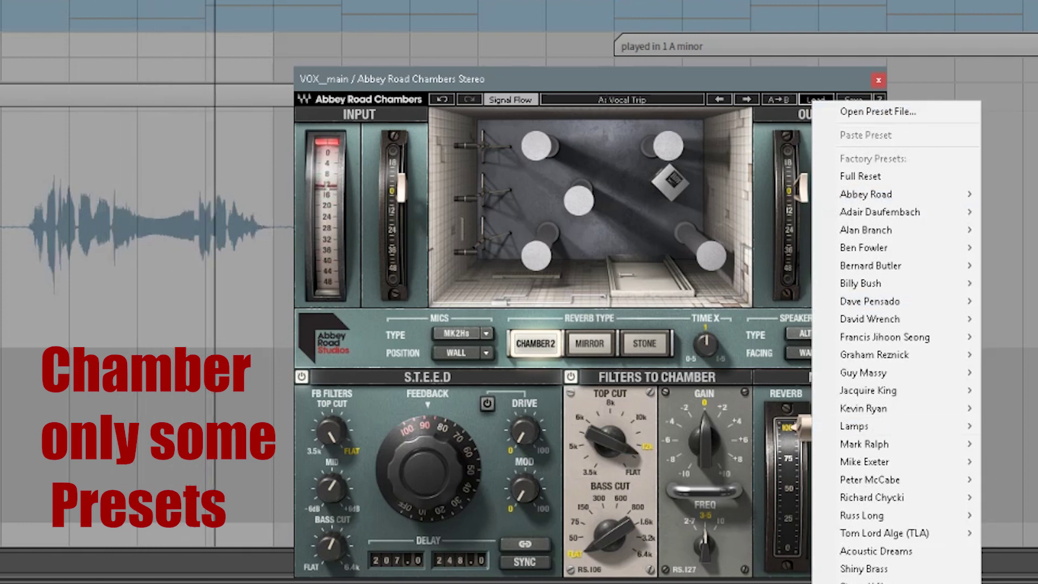
{"action": "key", "text": "Return"}
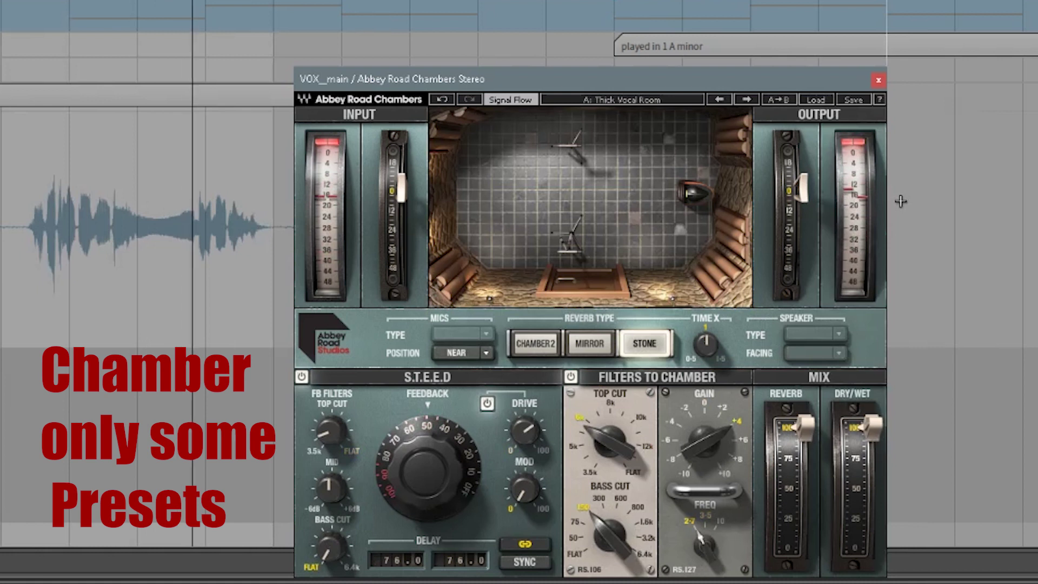
{"action": "left_click", "coordinate": [822, 100]}
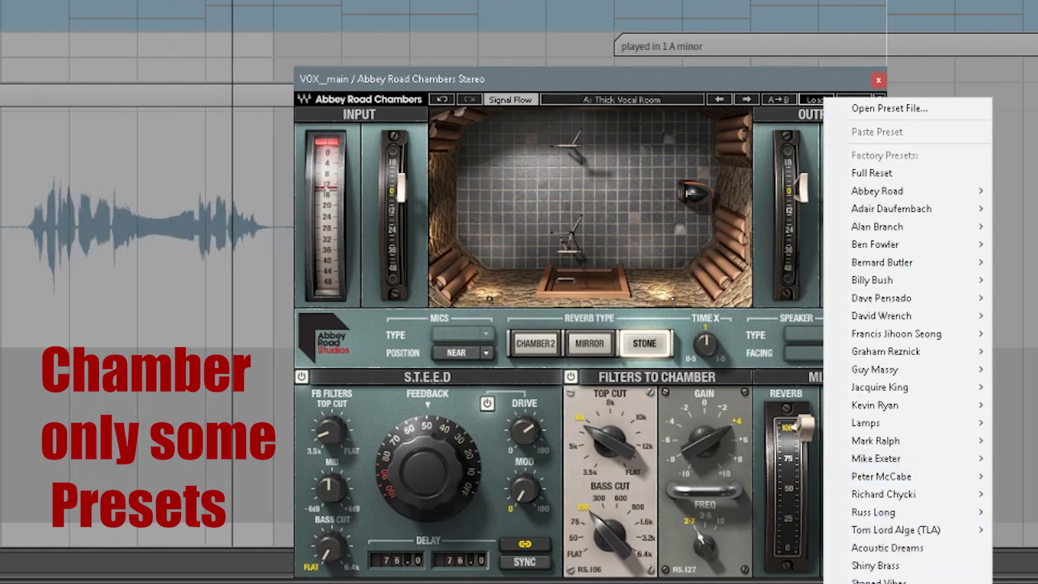
{"action": "left_click", "coordinate": [886, 582]}
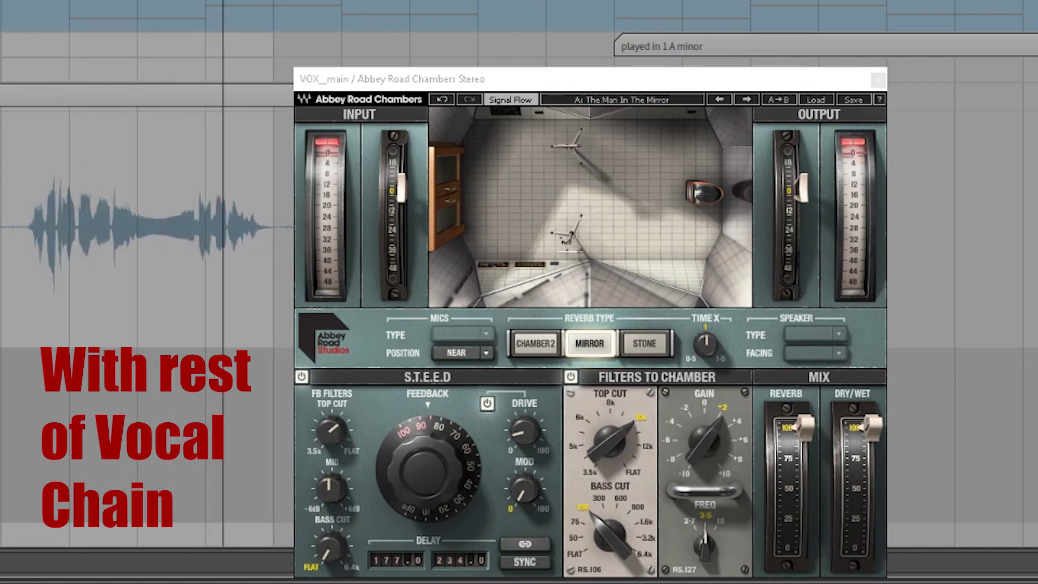
- Load the Full Reset preset to return the reverb to its default settings
{"action": "left_click", "coordinate": [816, 99]}
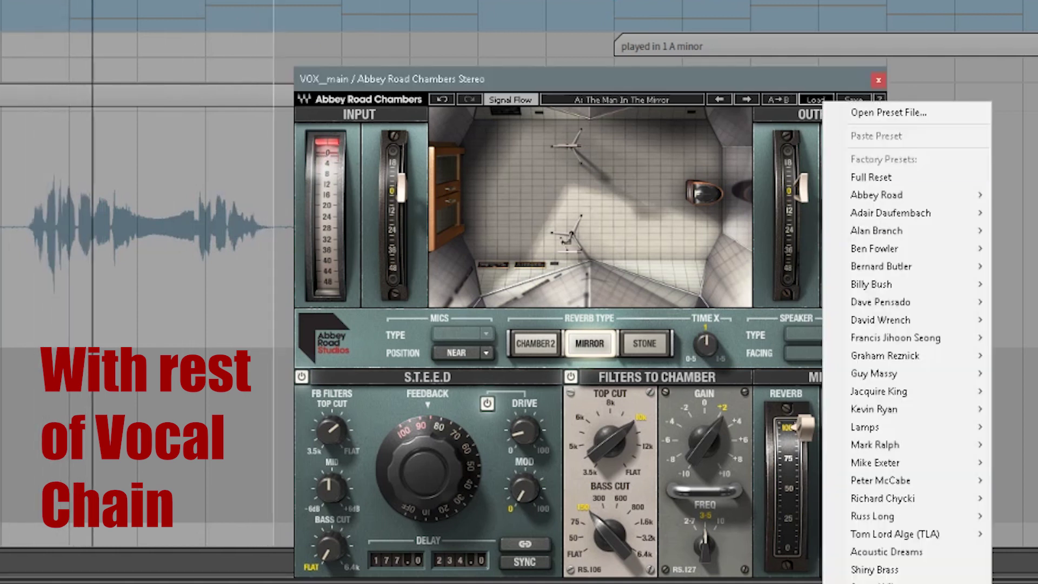
{"action": "key", "text": "Escape"}
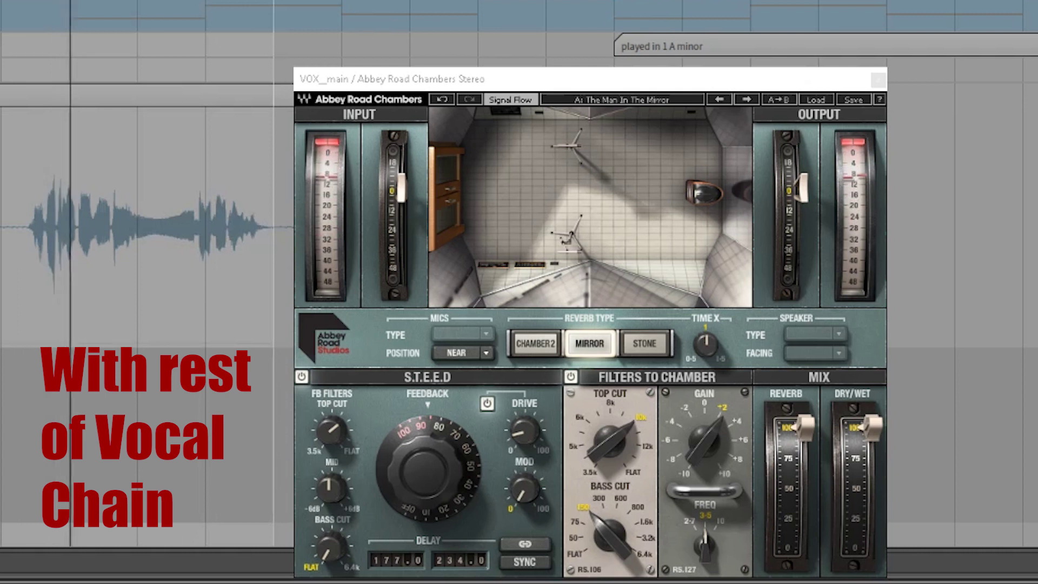
{"action": "left_click", "coordinate": [824, 103]}
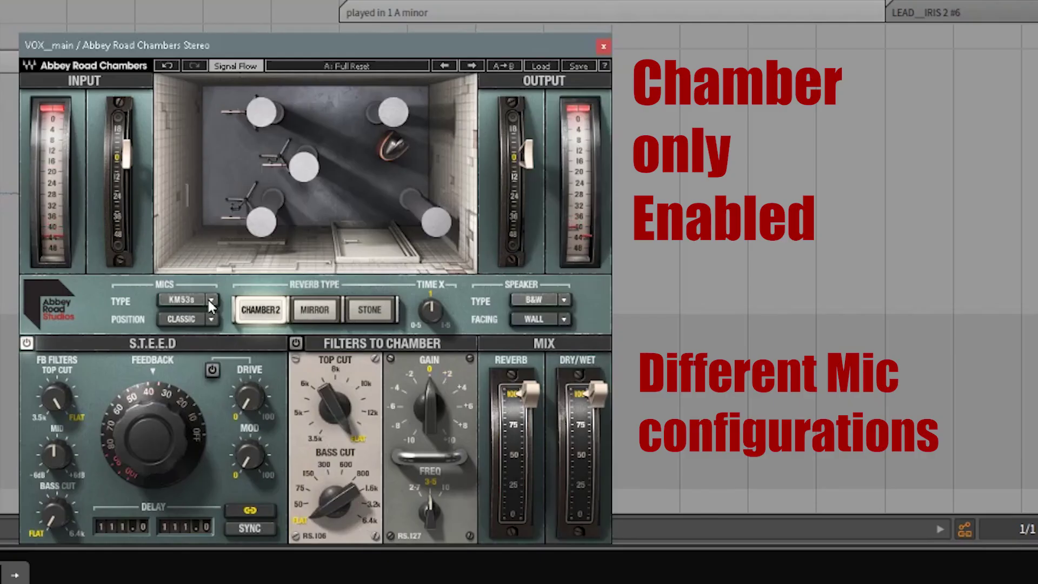
- In Chamber 2, try the MK2Hs microphones, then compare the KM53s in the Room, Wall and Classic positions
{"action": "left_click", "coordinate": [190, 308]}
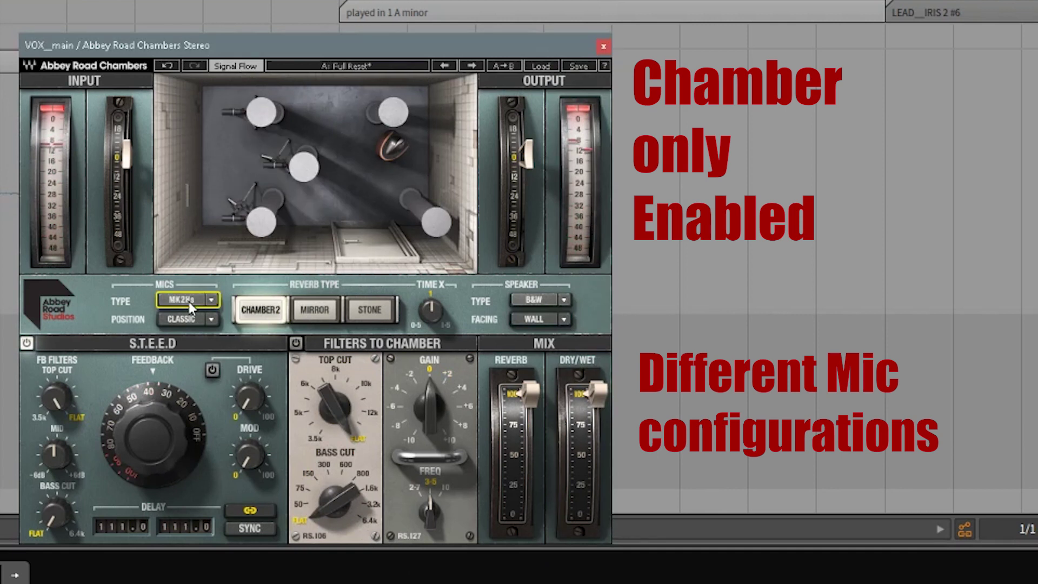
{"action": "left_click", "coordinate": [189, 317]}
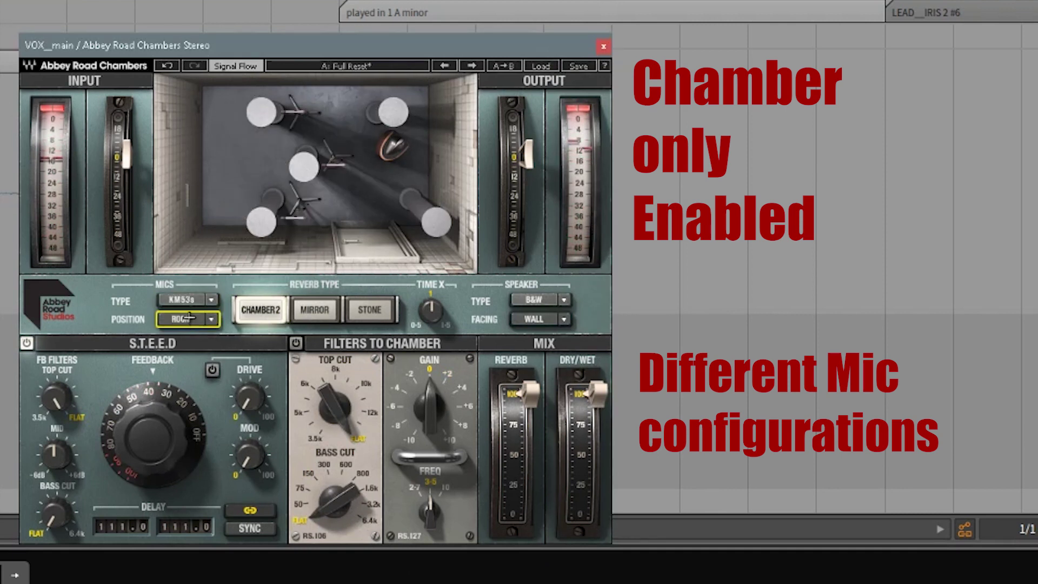
{"action": "left_click", "coordinate": [189, 318]}
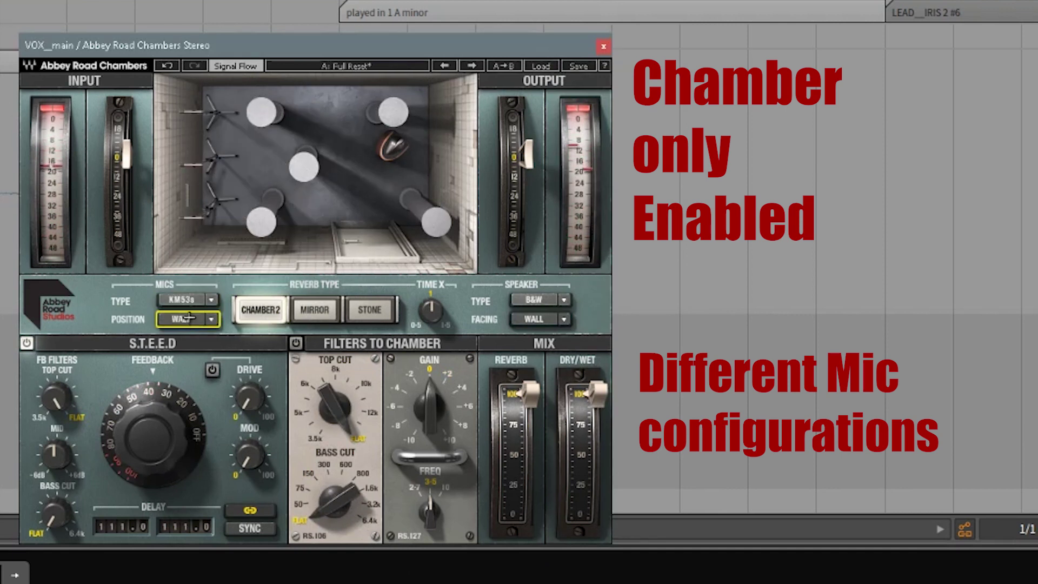
{"action": "left_click", "coordinate": [189, 318]}
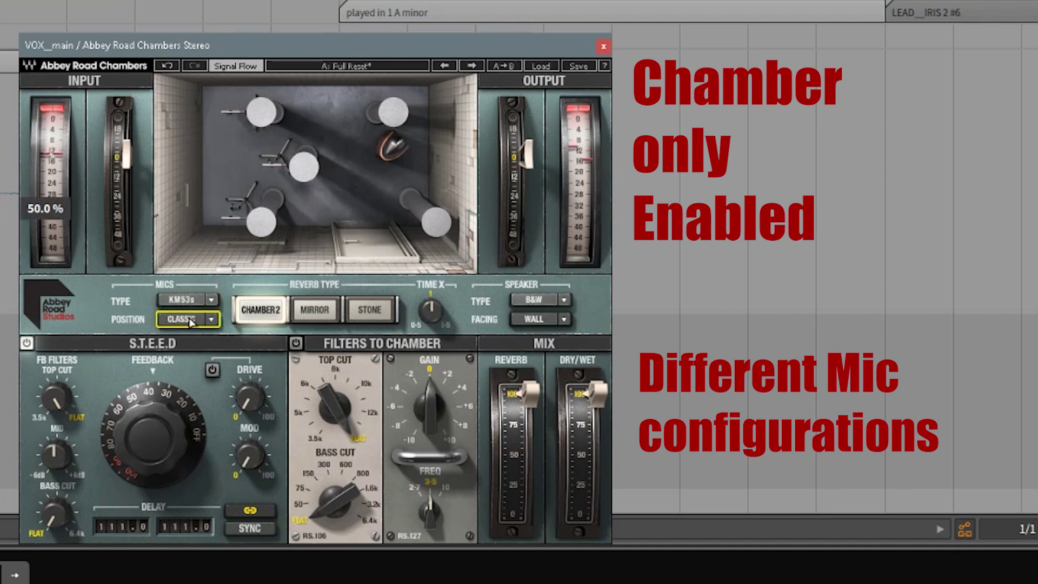
- Switch to the Mirror reverb and set its microphone position to Far
{"action": "left_click", "coordinate": [313, 313]}
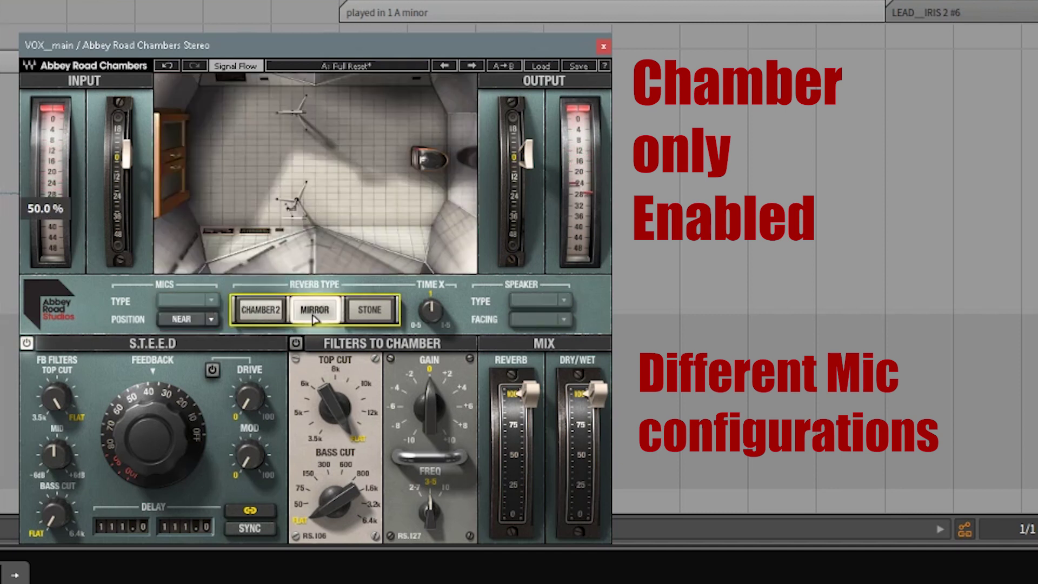
{"action": "left_click", "coordinate": [196, 320]}
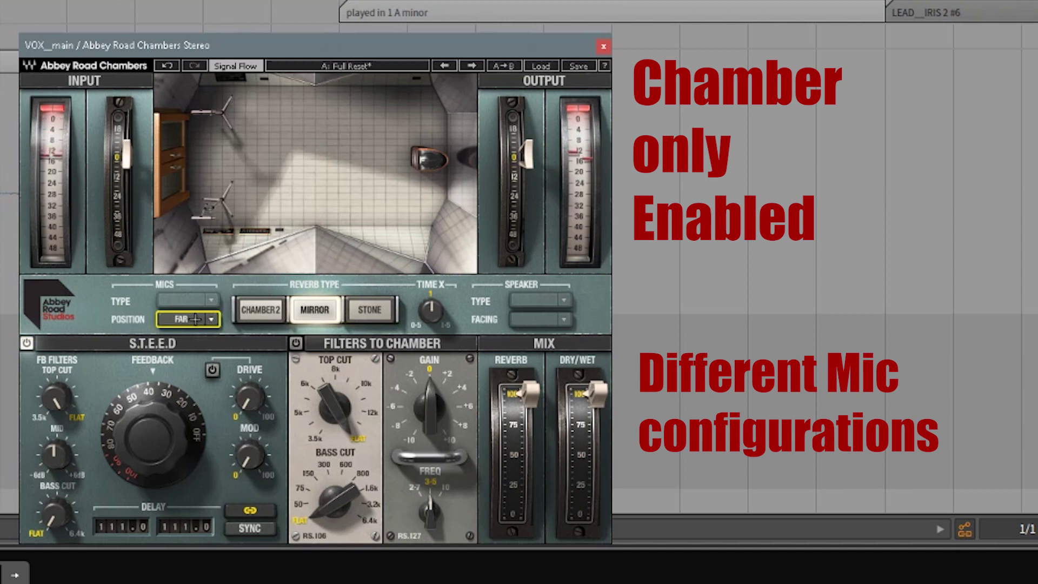
- Switch to the Stone reverb, set its microphones to Far, and increase the Time X multiplier
{"action": "left_click", "coordinate": [372, 311]}
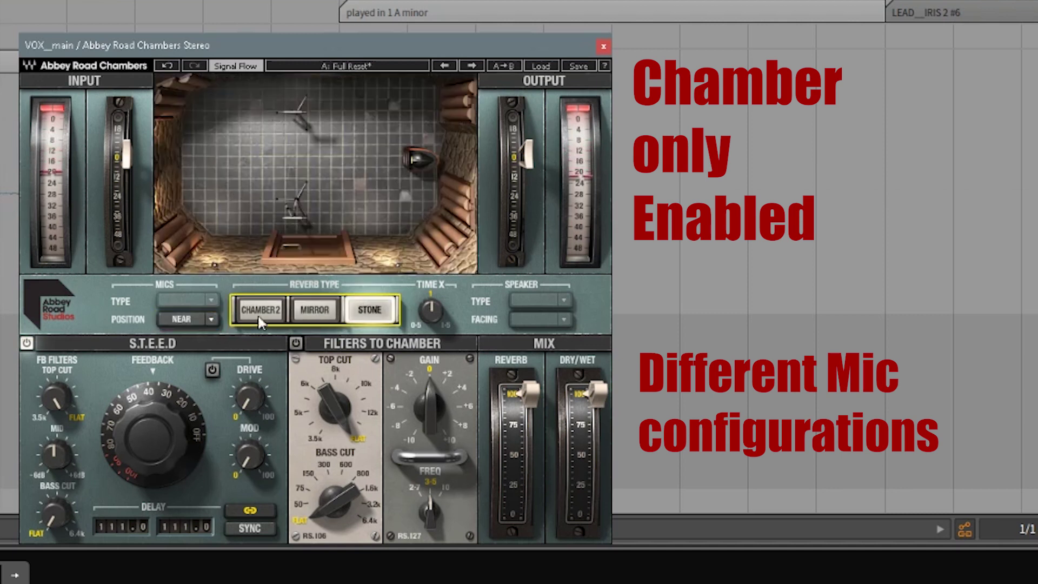
{"action": "left_click", "coordinate": [195, 323]}
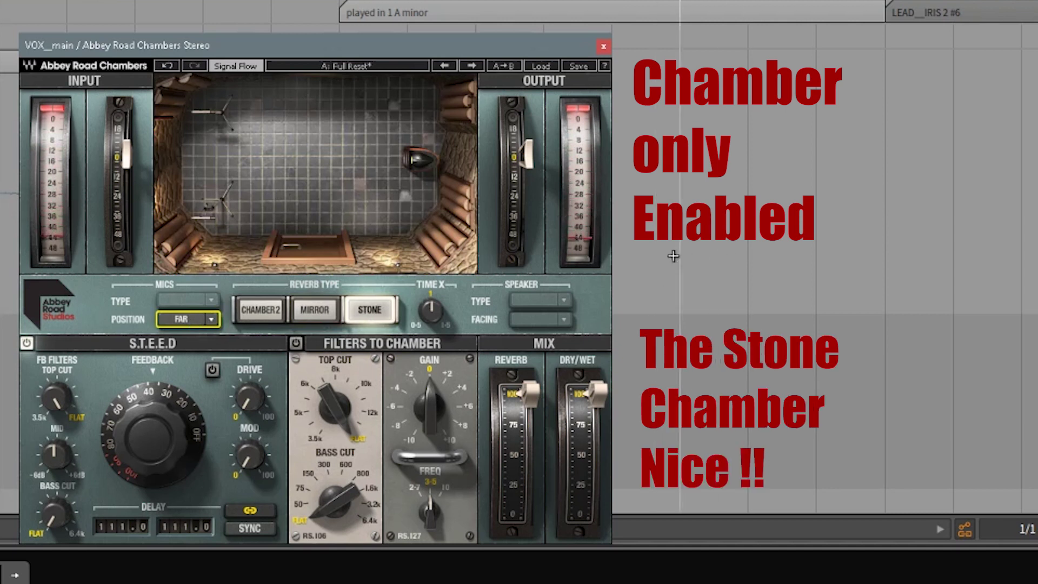
{"action": "left_click_drag", "start_coordinate": [433, 319], "coordinate": [432, 311]}
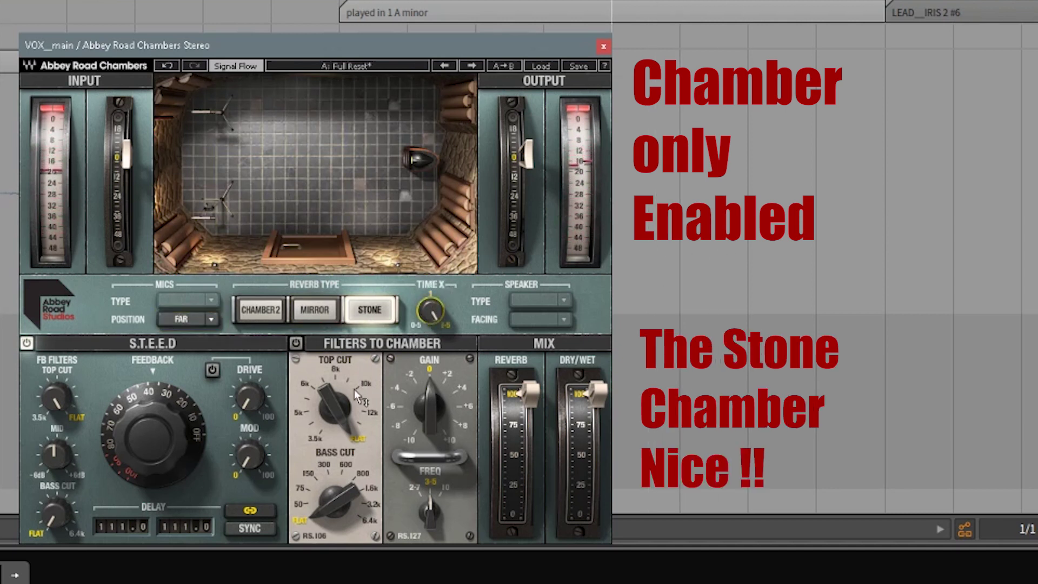
{"action": "mouse_move", "coordinate": [329, 410]}
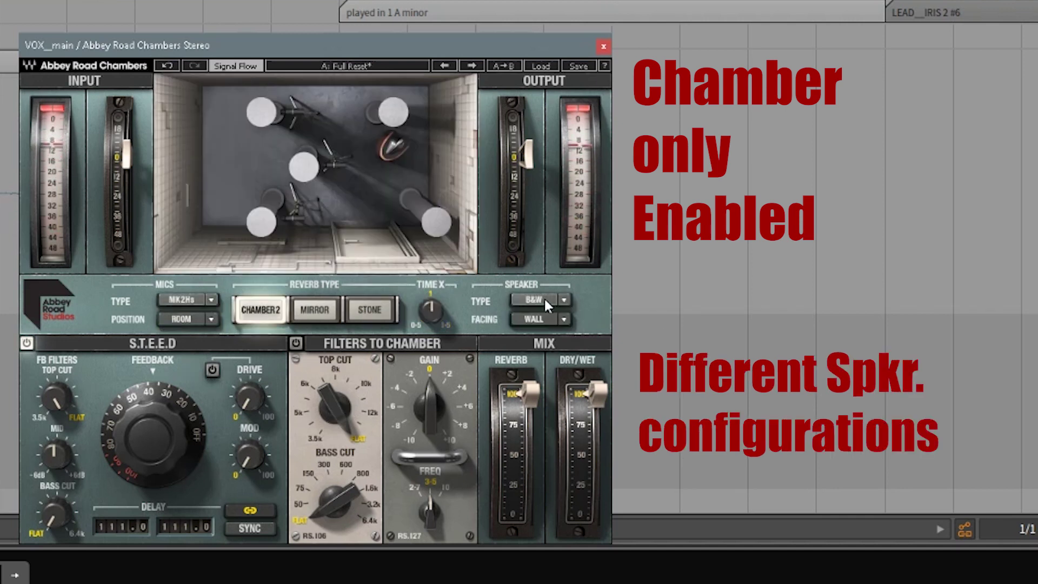
- In Chamber 2, switch the speaker type to Altec and back to B&W to compare them
{"action": "scroll", "coordinate": [544, 297], "scroll_direction": "down", "scroll_amount": 1}
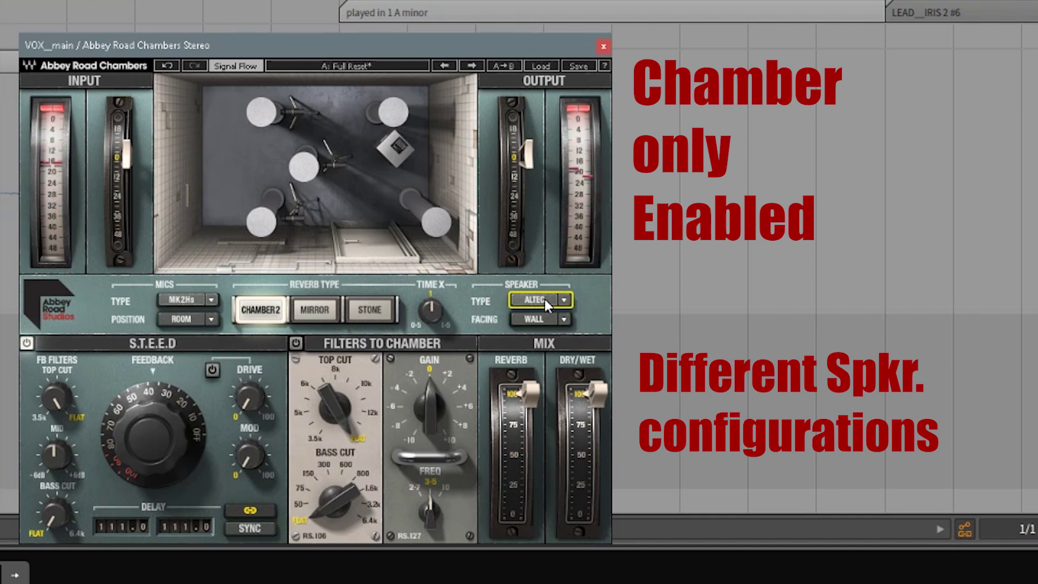
{"action": "scroll", "coordinate": [545, 300], "scroll_direction": "up", "scroll_amount": 1}
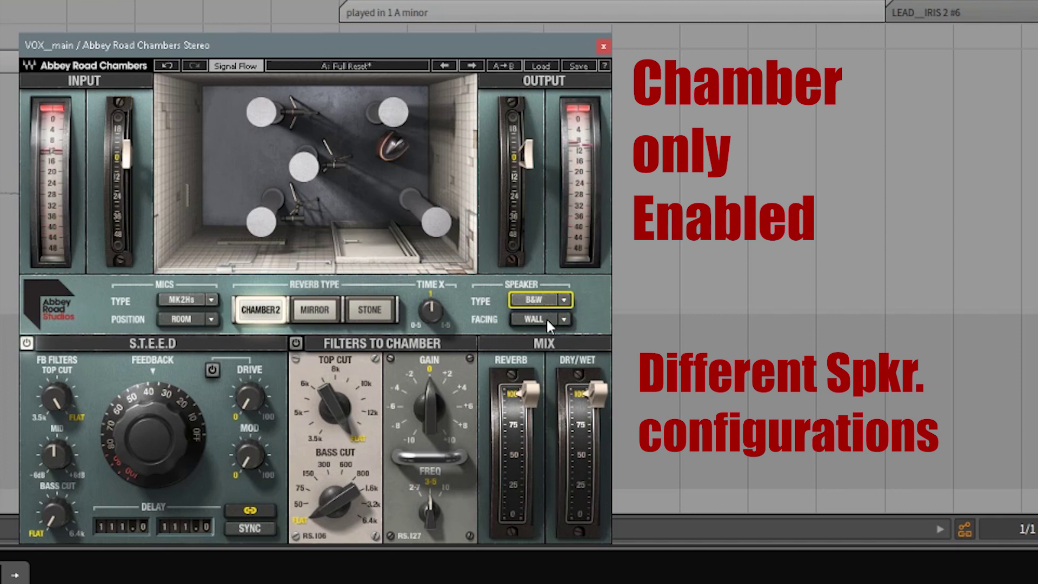
- In Chamber 2, set the speaker facing to Room and the speaker type to Altec
{"action": "scroll", "coordinate": [546, 317], "scroll_direction": "down", "scroll_amount": 1}
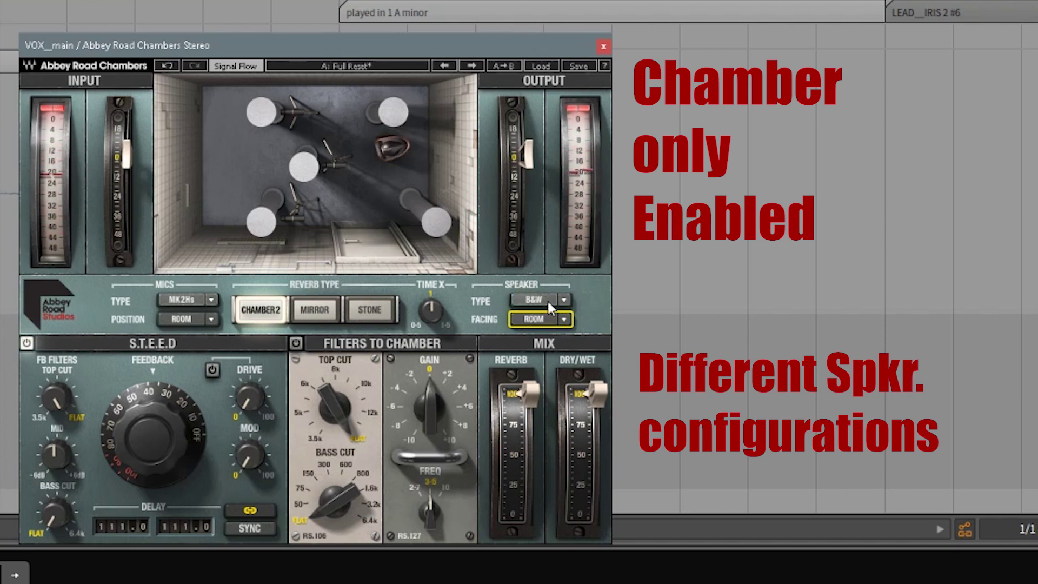
{"action": "scroll", "coordinate": [547, 300], "scroll_direction": "down", "scroll_amount": 1}
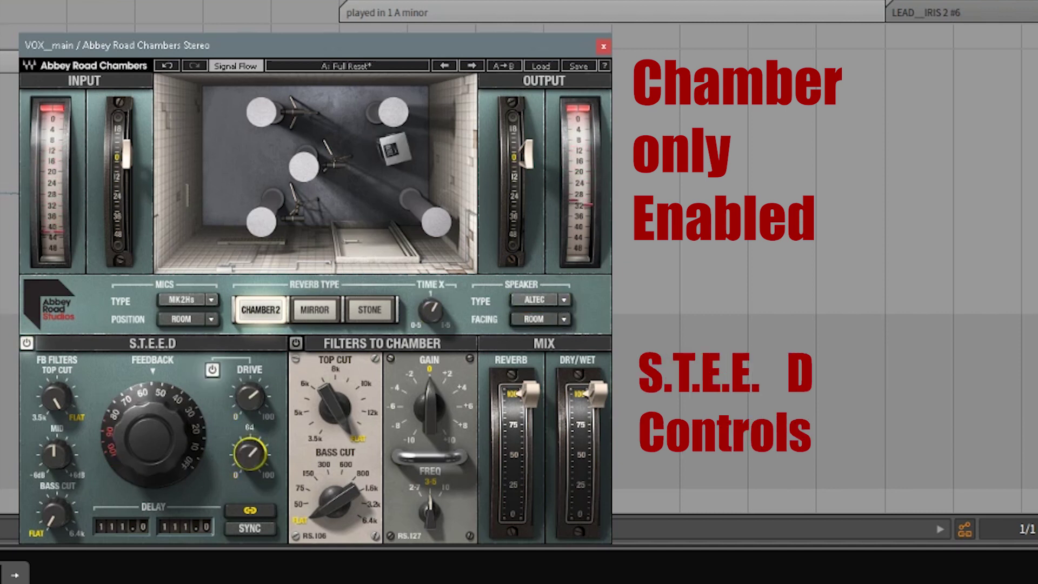
- Raise the S.T.E.E.D feedback in stages to 81.6 %, reduce the modulation, and bring the feedback back to about 75 %
{"action": "scroll", "coordinate": [149, 462], "scroll_direction": "up", "scroll_amount": 5}
{"action": "scroll", "coordinate": [153, 433], "scroll_direction": "up", "scroll_amount": 2}
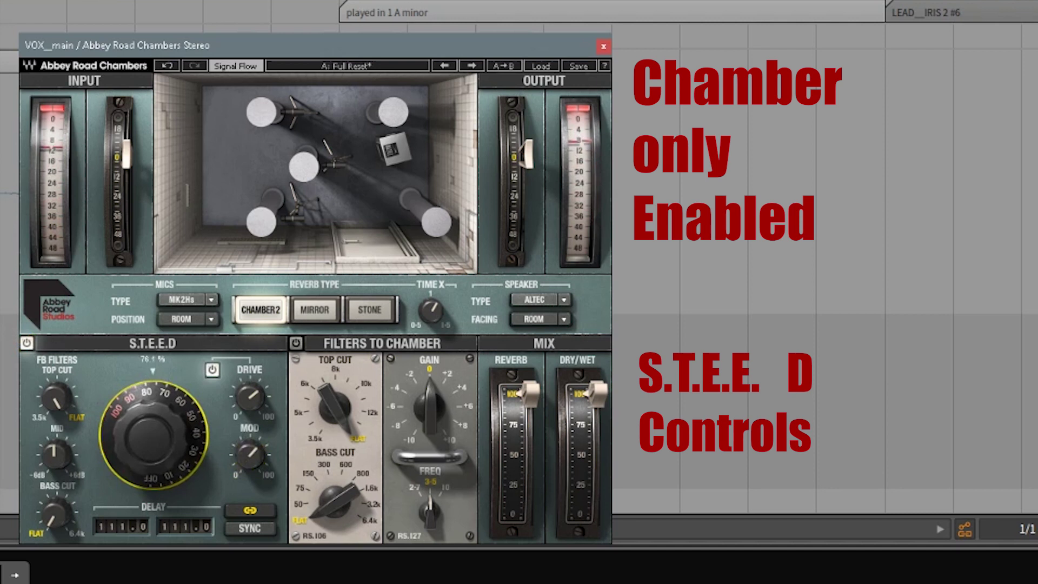
{"action": "scroll", "coordinate": [153, 432], "scroll_direction": "up", "scroll_amount": 2}
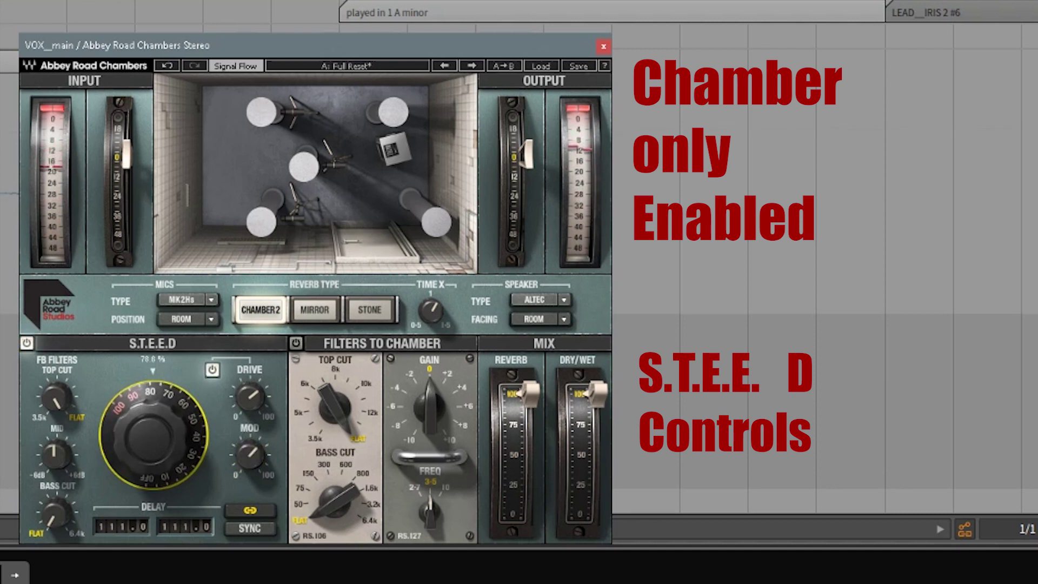
{"action": "scroll", "coordinate": [153, 432], "scroll_direction": "up", "scroll_amount": 1}
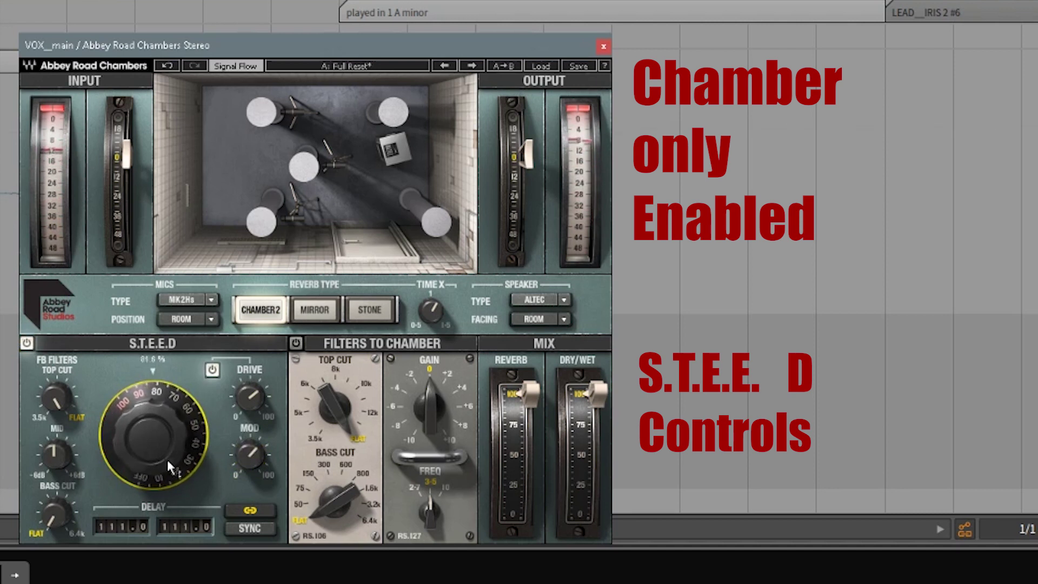
{"action": "mouse_move", "coordinate": [249, 454]}
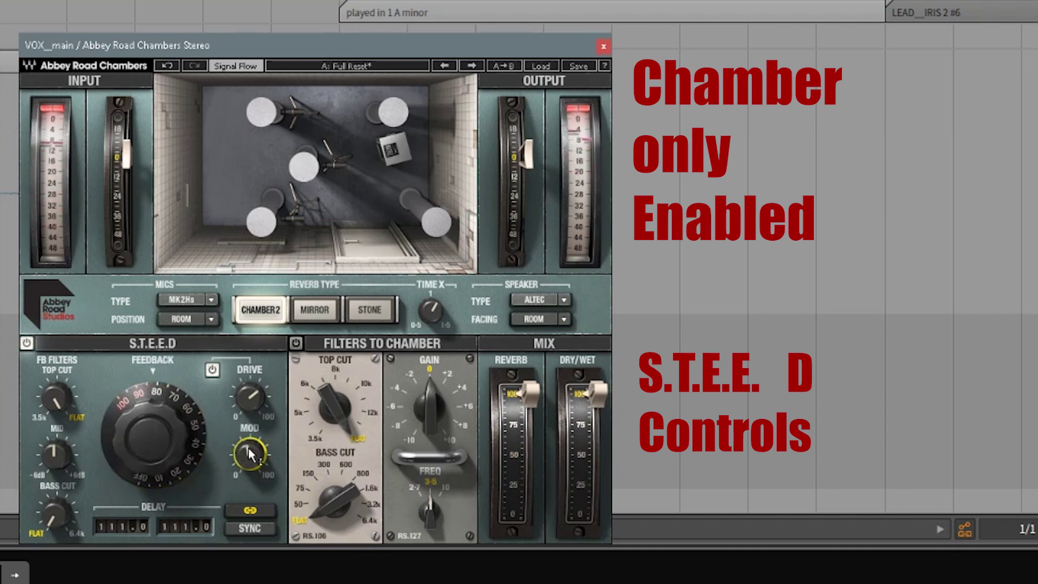
{"action": "left_click_drag", "start_coordinate": [135, 466], "coordinate": [135, 482]}
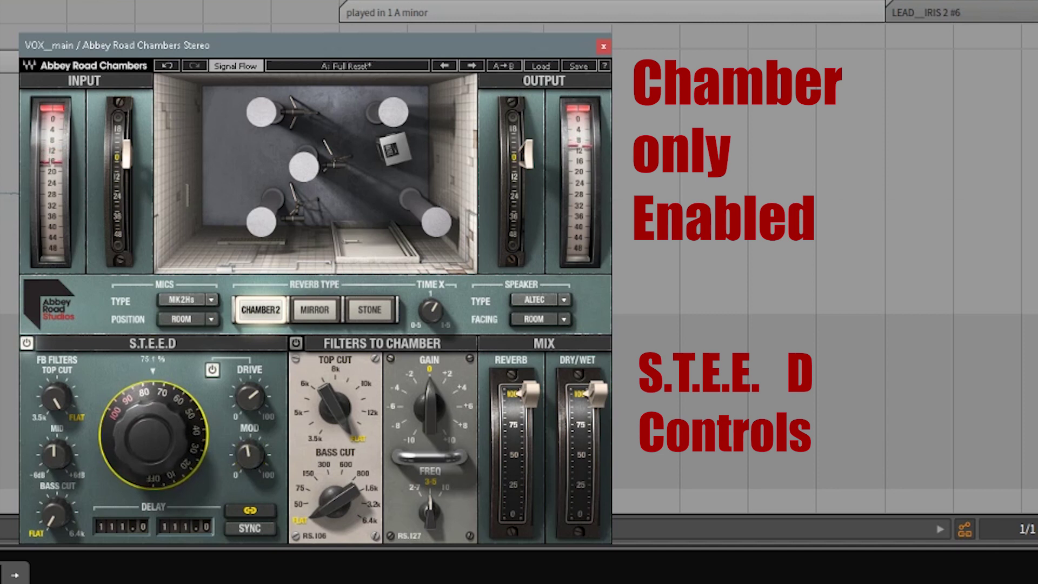
- Sync the S.T.E.E.D delay to 1/8 notes, set the modulation to 47, and raise the feedback filter's bass cut
{"action": "left_click", "coordinate": [245, 535]}
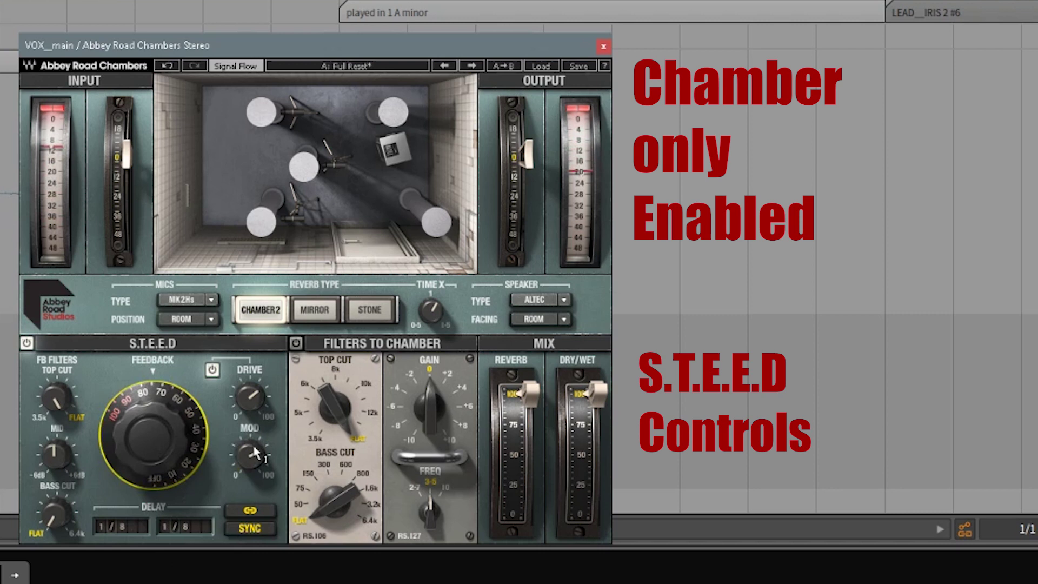
{"action": "left_click_drag", "start_coordinate": [249, 455], "coordinate": [250, 440]}
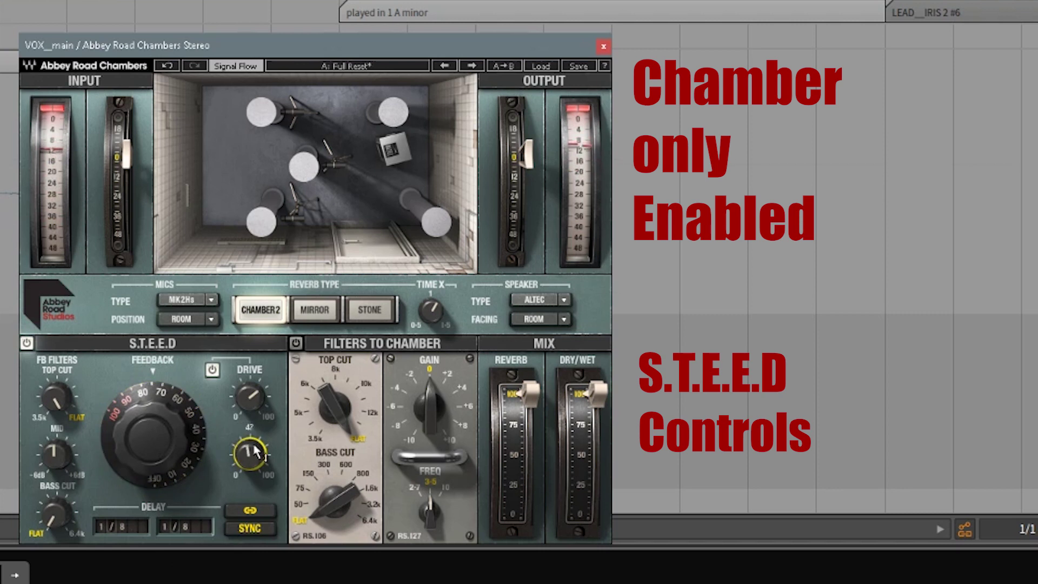
{"action": "left_click", "coordinate": [71, 512]}
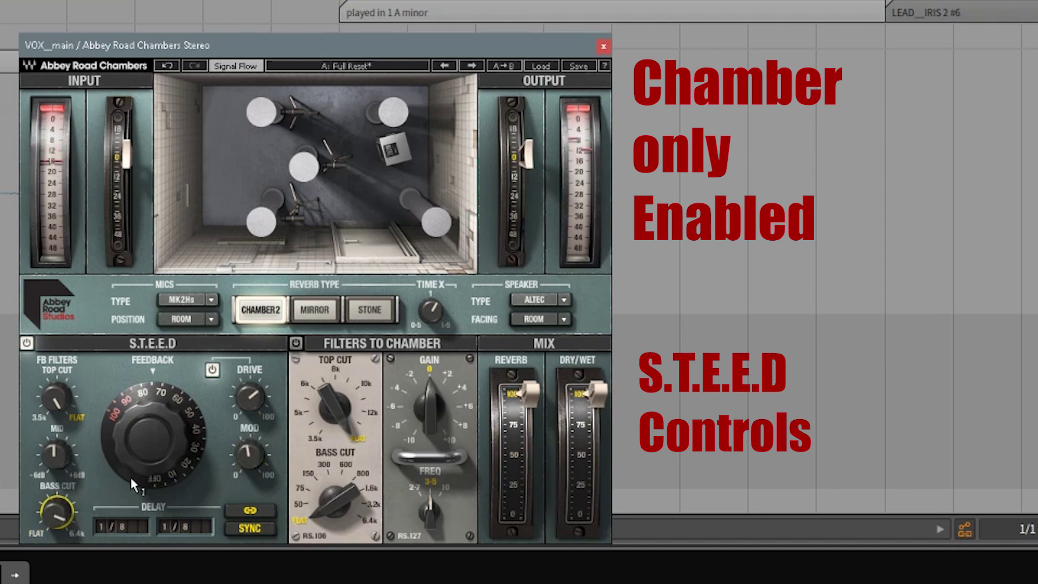
- Set the S.T.E.E.D drive to 69.2 and lower the feedback amount
{"action": "left_click", "coordinate": [149, 452]}
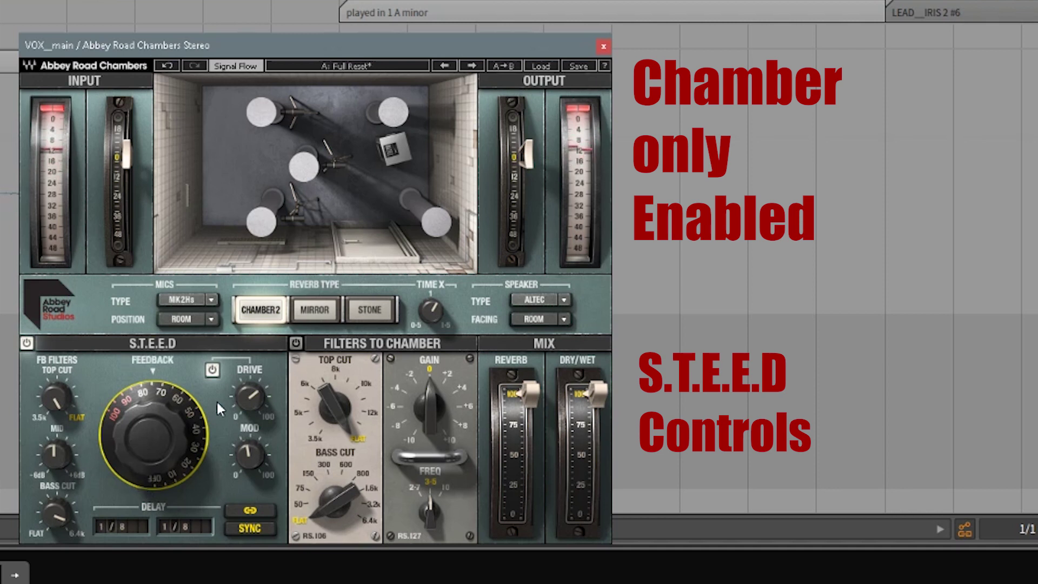
{"action": "left_click", "coordinate": [250, 397]}
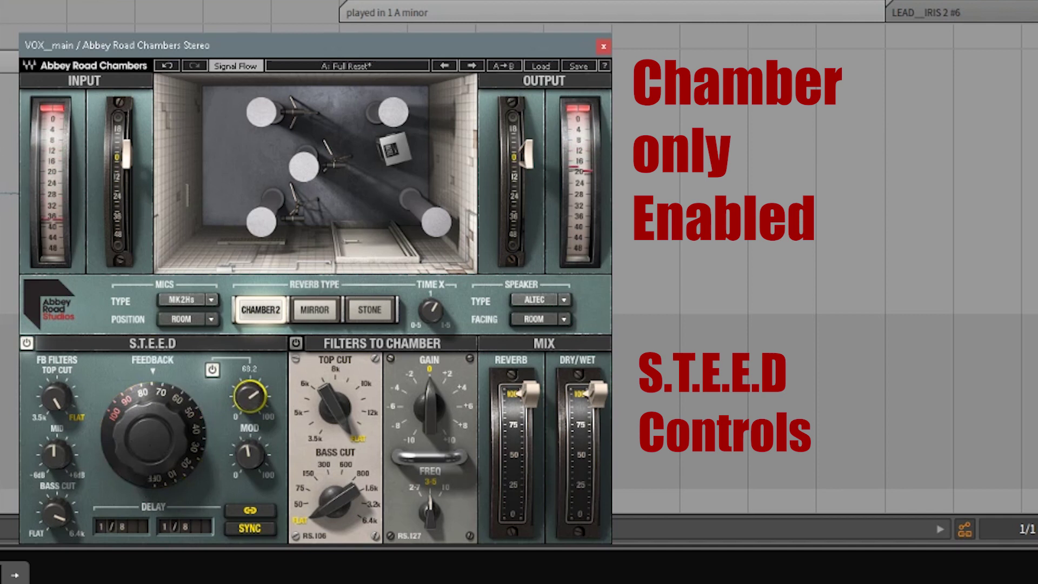
{"action": "mouse_move", "coordinate": [153, 435]}
{"action": "left_mouse_down"}
{"action": "mouse_move", "coordinate": [153, 416]}
{"action": "mouse_move", "coordinate": [150, 476]}
{"action": "mouse_move", "coordinate": [150, 454]}
{"action": "left_mouse_up"}
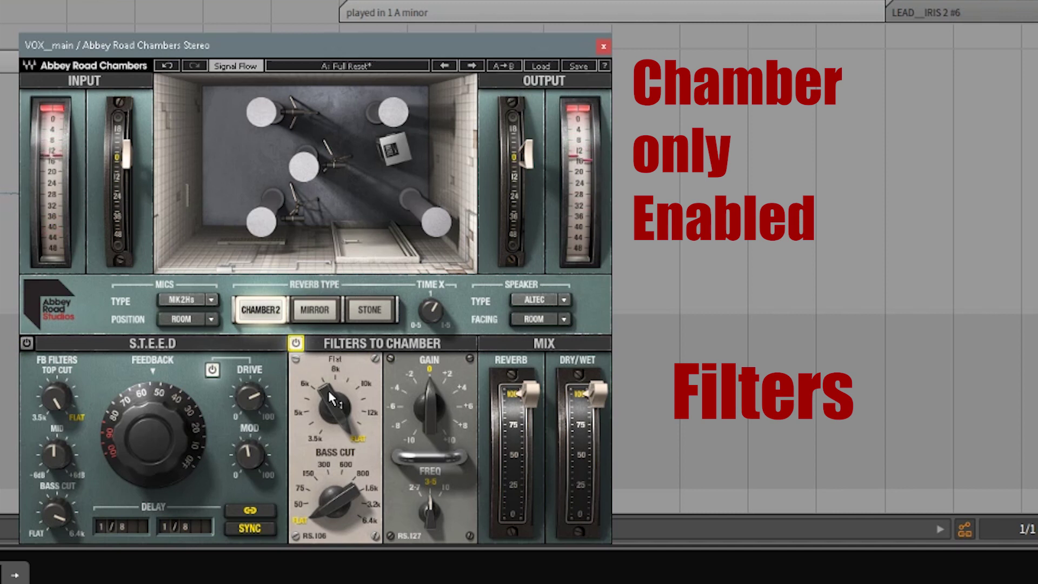
- In the Filters to Chamber section, set the RS106 bass cut to 800 and keep the top cut at Flat
{"action": "left_click_drag", "start_coordinate": [332, 398], "coordinate": [332, 398]}
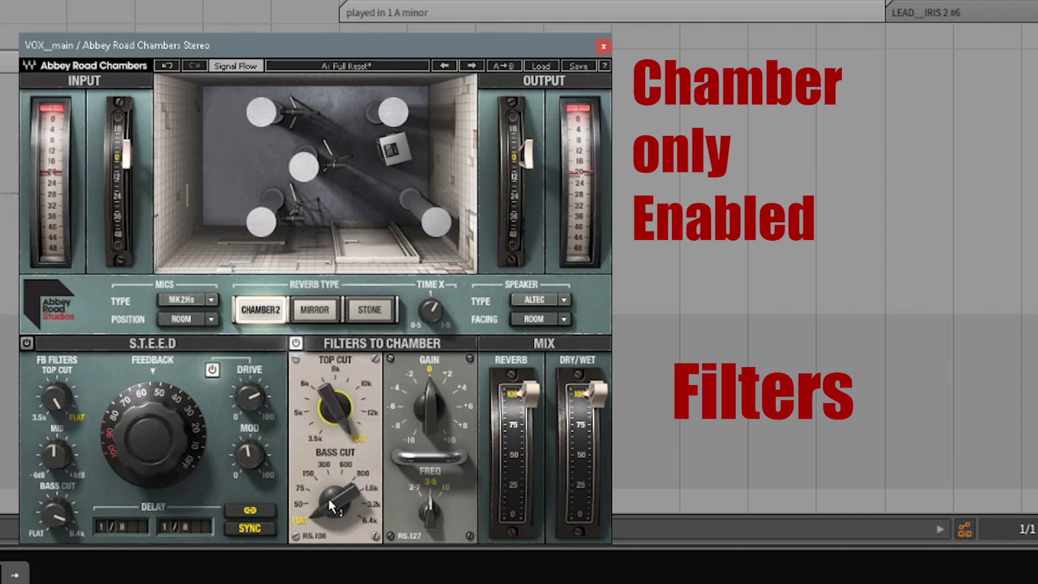
{"action": "mouse_move", "coordinate": [331, 506]}
{"action": "left_mouse_down"}
{"action": "mouse_move", "coordinate": [331, 476]}
{"action": "mouse_move", "coordinate": [331, 486]}
{"action": "left_mouse_up"}
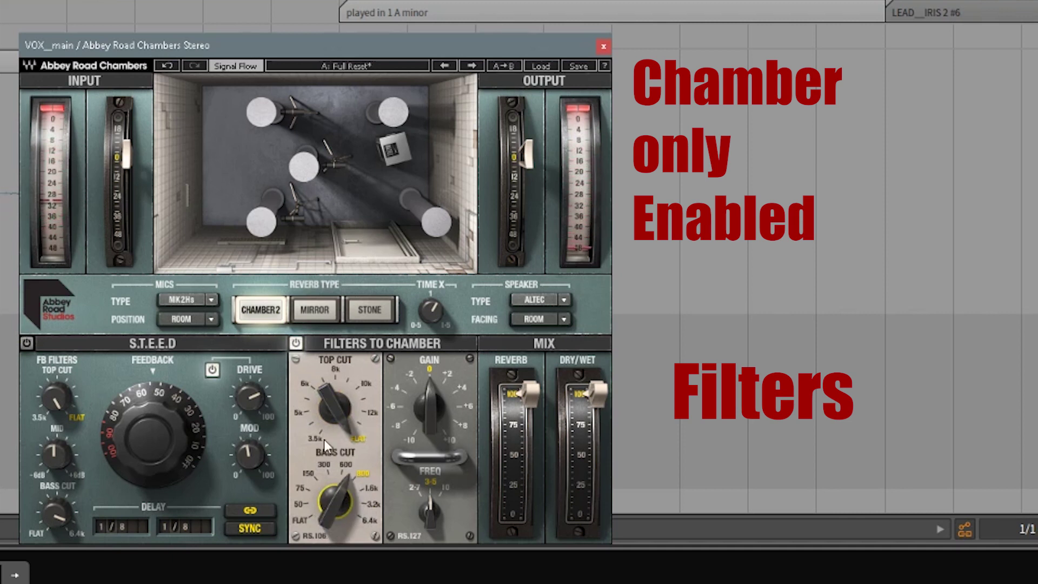
{"action": "mouse_move", "coordinate": [328, 411]}
{"action": "left_mouse_down"}
{"action": "mouse_move", "coordinate": [328, 456]}
{"action": "mouse_move", "coordinate": [328, 402]}
{"action": "left_mouse_up"}
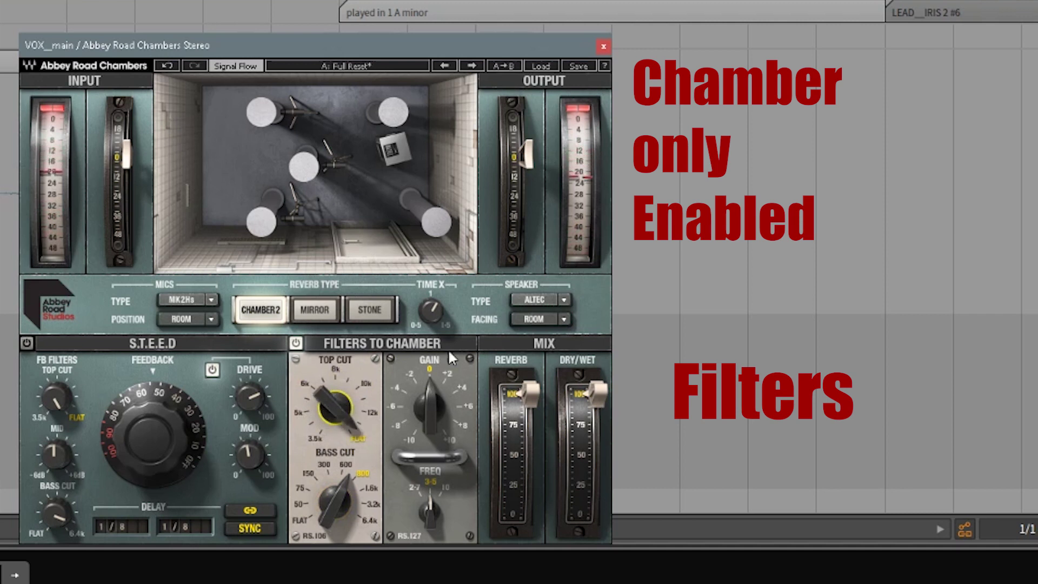
- Audition the RS127 filter at +10 gain with frequencies 10, 3.5 and 2.7, finishing at frequency 10 and 1.1 dB gain
{"action": "left_click", "coordinate": [444, 495]}
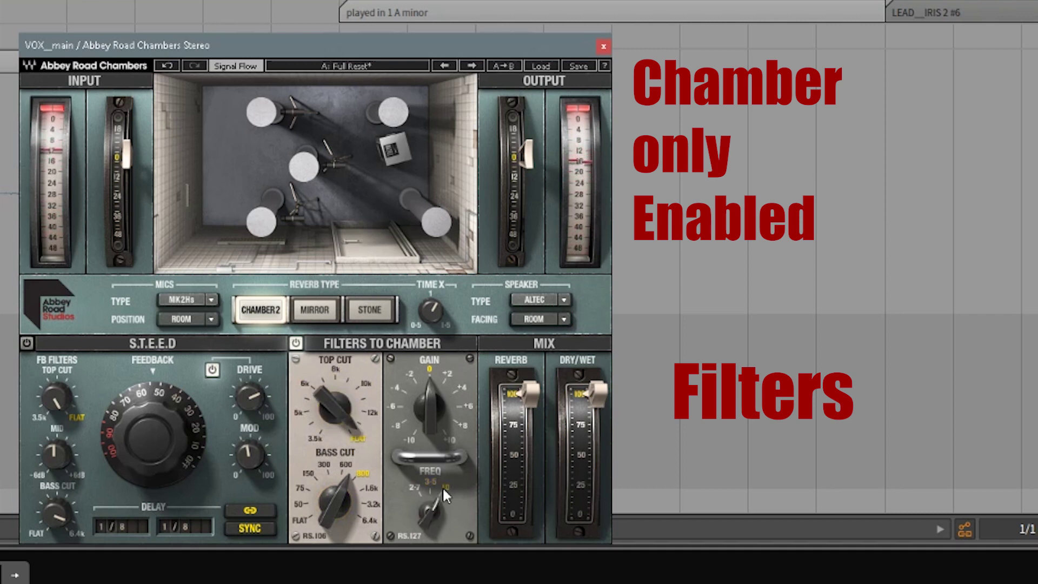
{"action": "left_click_drag", "start_coordinate": [439, 422], "coordinate": [439, 367]}
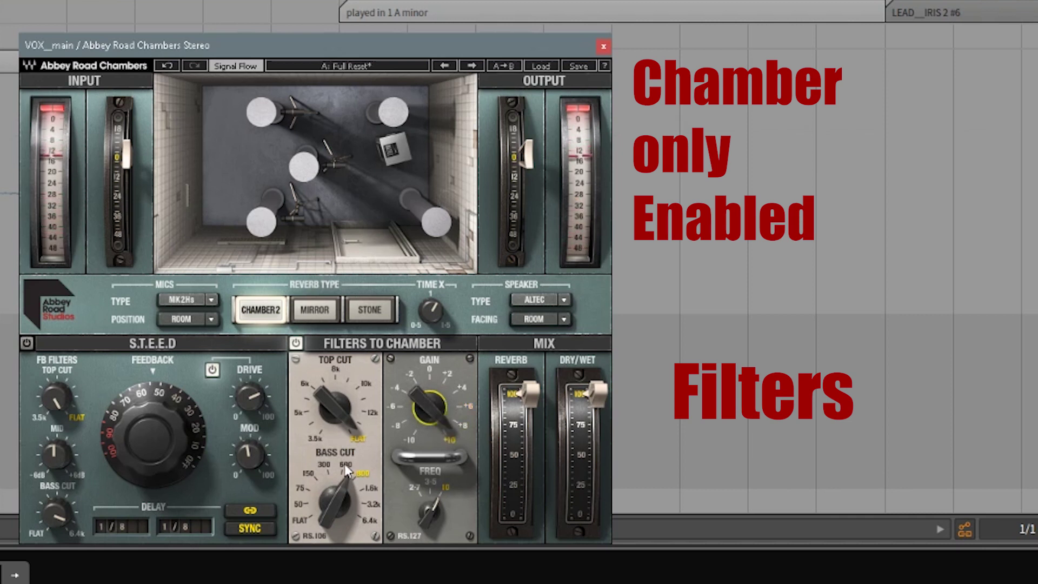
{"action": "left_click", "coordinate": [431, 490]}
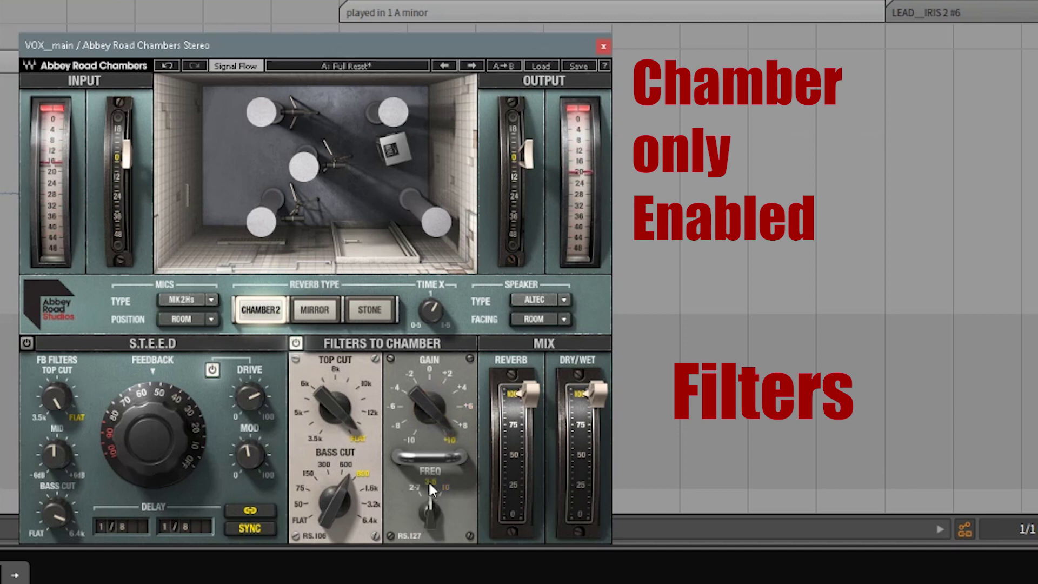
{"action": "left_click", "coordinate": [412, 489]}
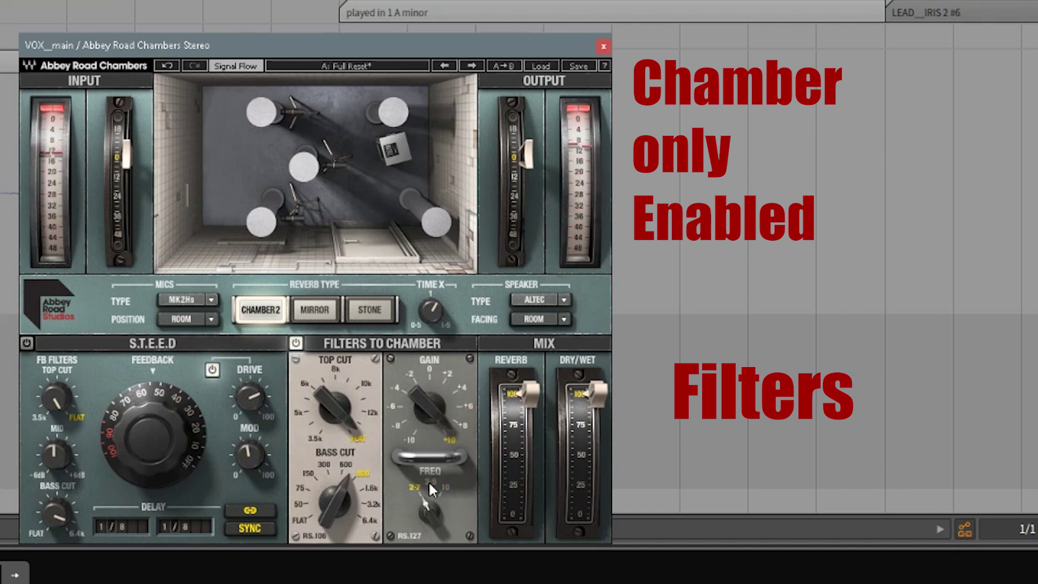
{"action": "left_click", "coordinate": [431, 489]}
{"action": "left_click", "coordinate": [446, 491]}
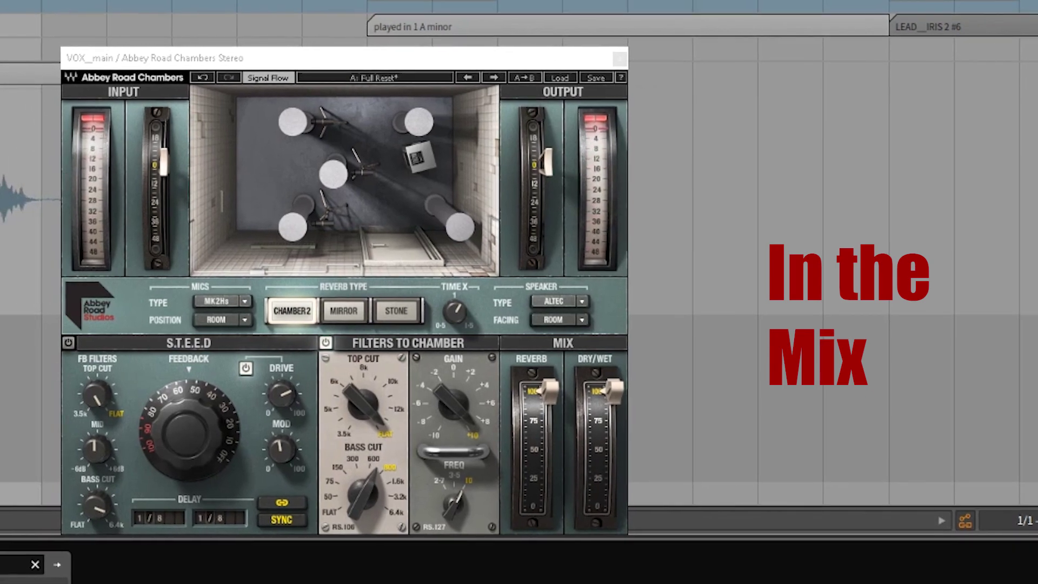
{"action": "left_click_drag", "start_coordinate": [485, 398], "coordinate": [511, 443]}
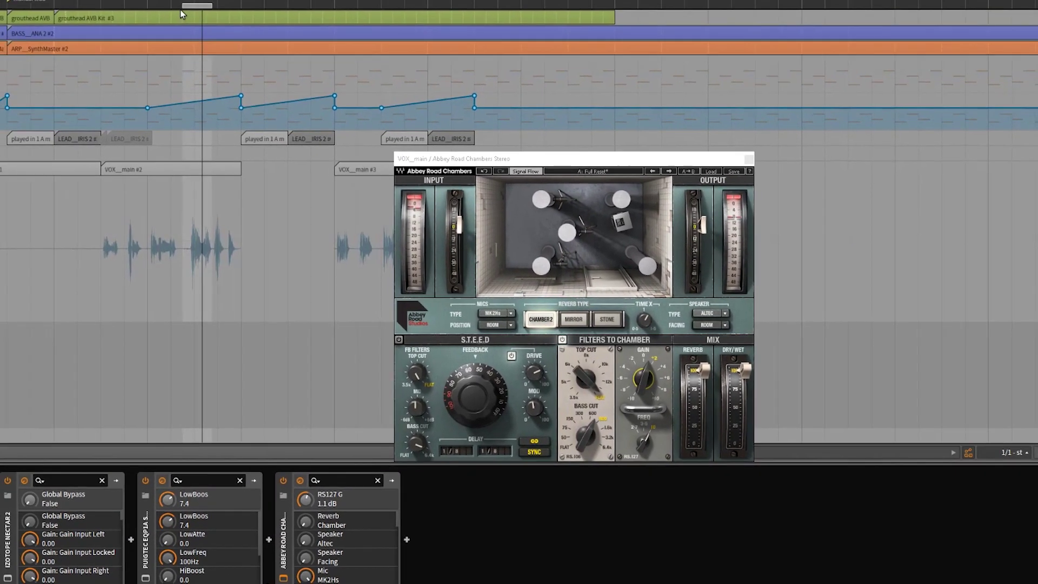
- Set the arranger loop over the second VOX_main clip, starting at 25.1.1.00 with a length of 24 bars
{"action": "left_click_drag", "start_coordinate": [194, 23], "coordinate": [151, 31]}
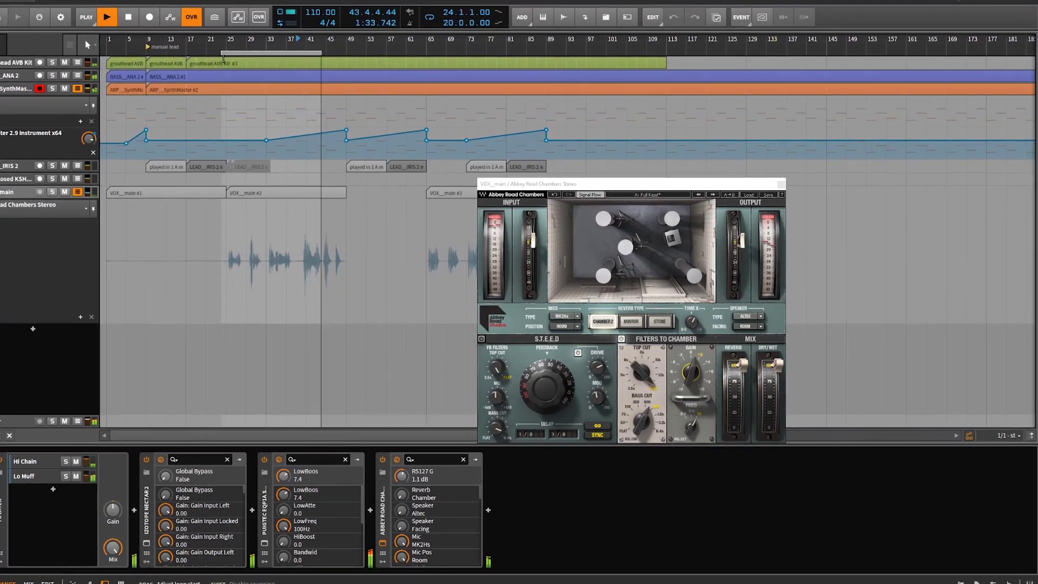
{"action": "left_click_drag", "start_coordinate": [224, 54], "coordinate": [230, 54]}
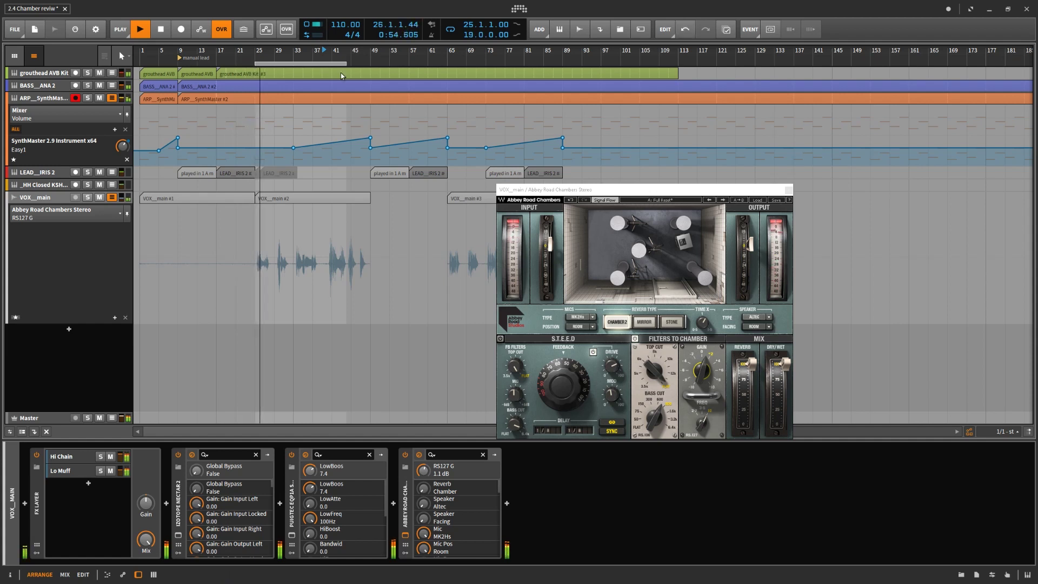
{"action": "left_click_drag", "start_coordinate": [351, 63], "coordinate": [371, 64]}
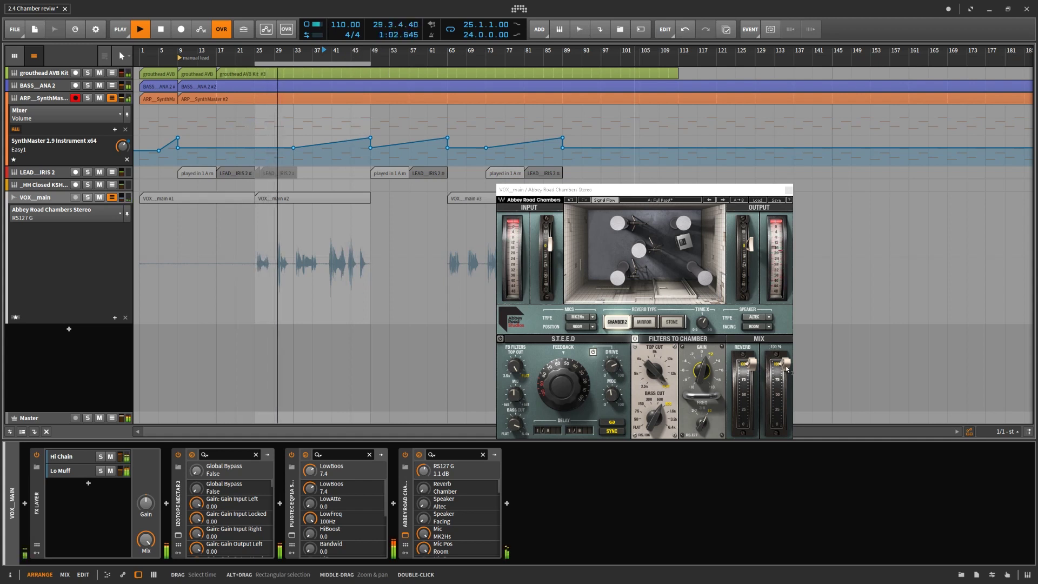
- Set the reverb's Dry/Wet mix to 42 %, then enable S.T.E.E.D and set its feedback to 77.2 %
{"action": "left_click_drag", "start_coordinate": [787, 369], "coordinate": [786, 404]}
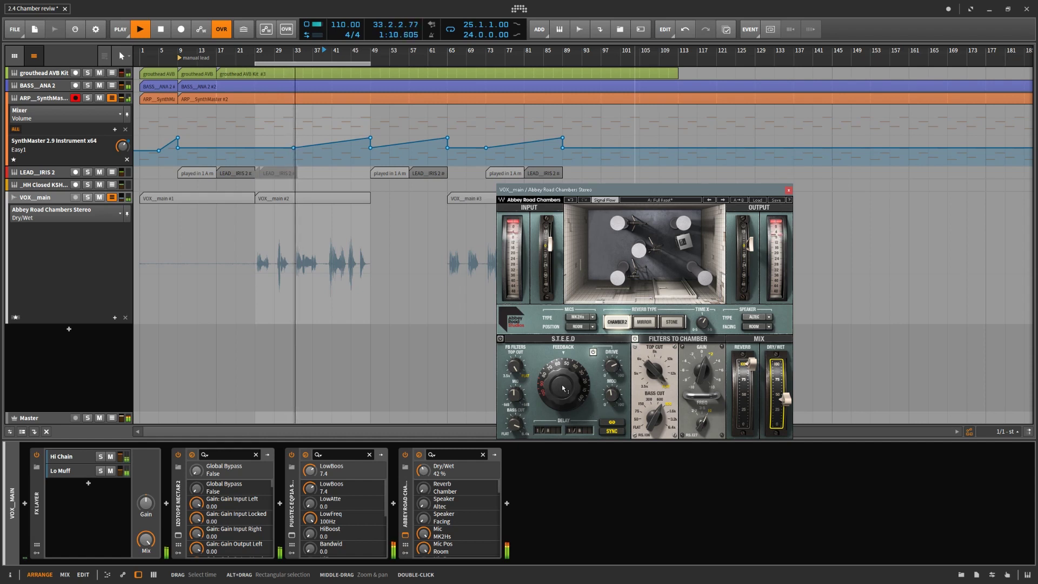
{"action": "left_click_drag", "start_coordinate": [562, 385], "coordinate": [488, 342]}
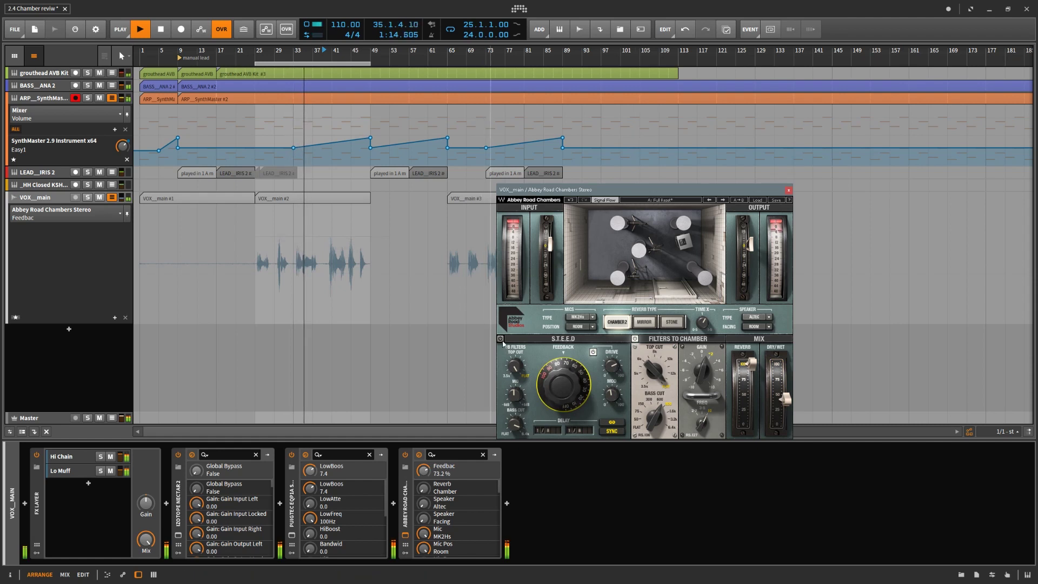
{"action": "left_click", "coordinate": [500, 338]}
{"action": "left_click_drag", "start_coordinate": [559, 384], "coordinate": [559, 400]}
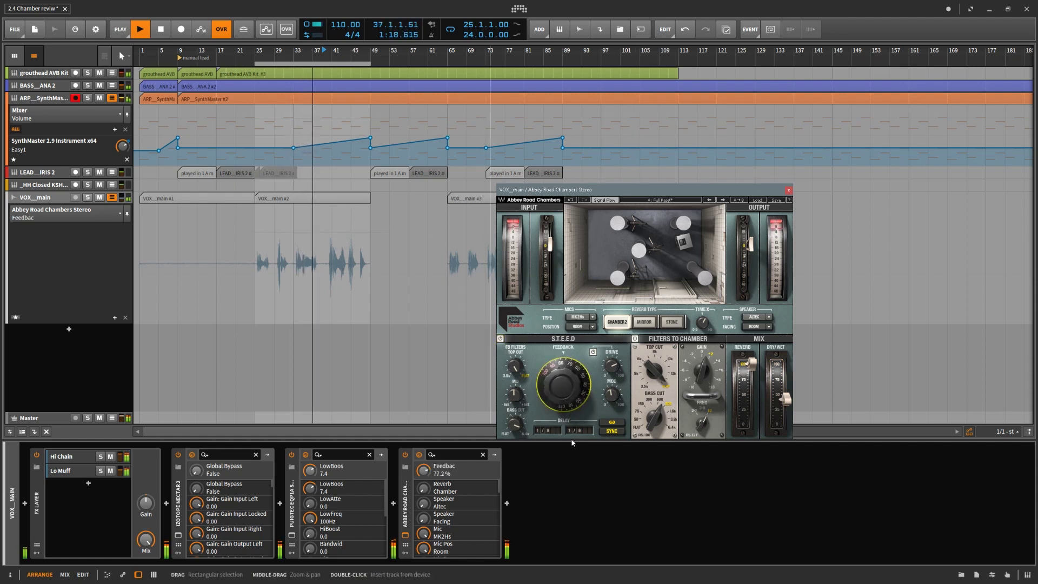